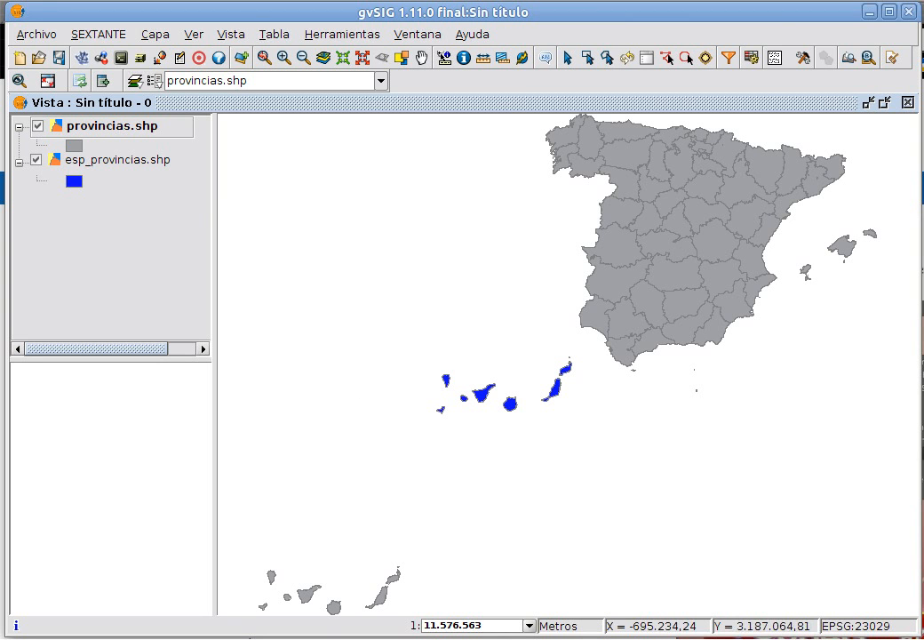
# Switch to LibreOffice Calc by launching it with a blank spreadsheet
pyautogui.click(31, 0)
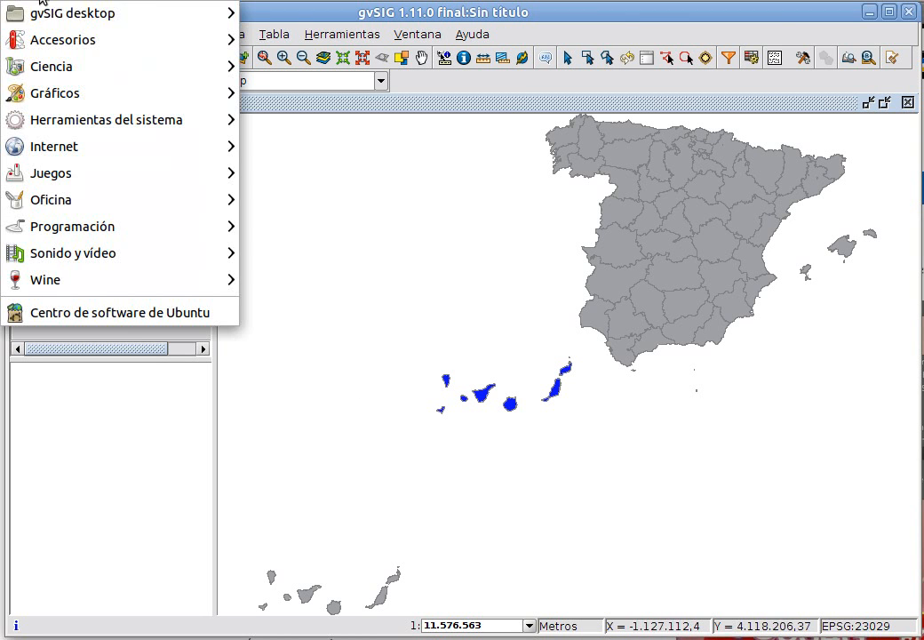
pyautogui.moveTo(104, 96)
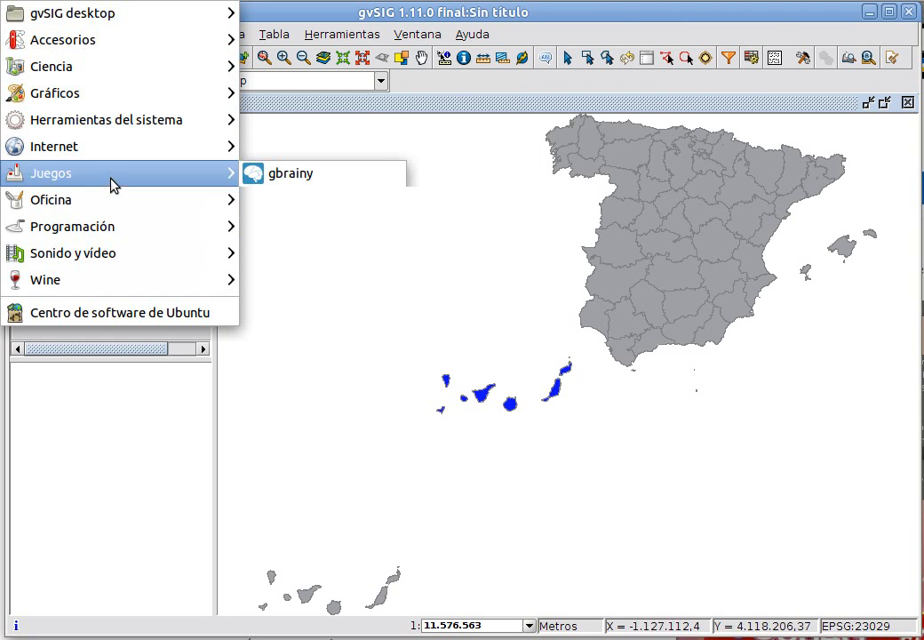
pyautogui.moveTo(191, 207)
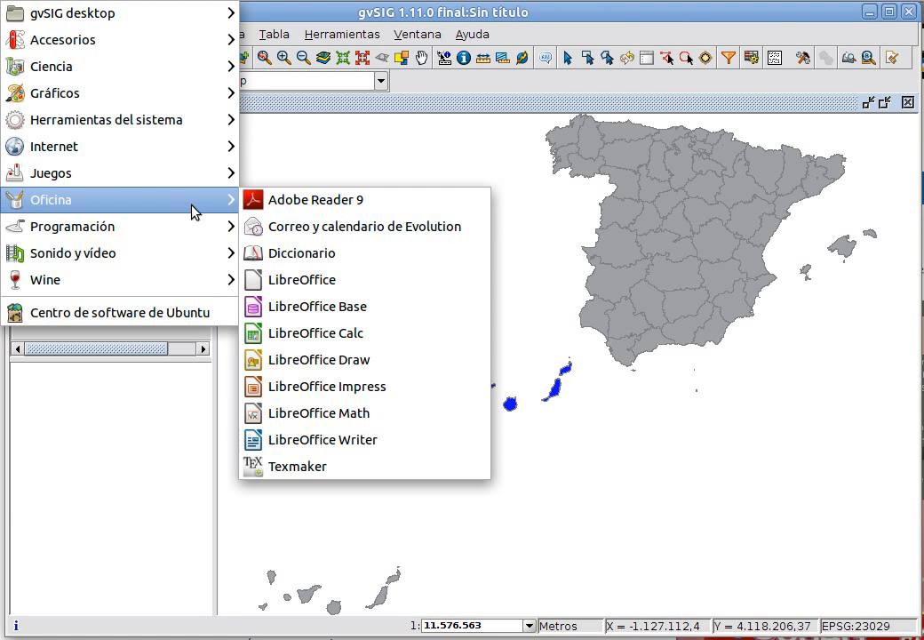
pyautogui.click(314, 335)
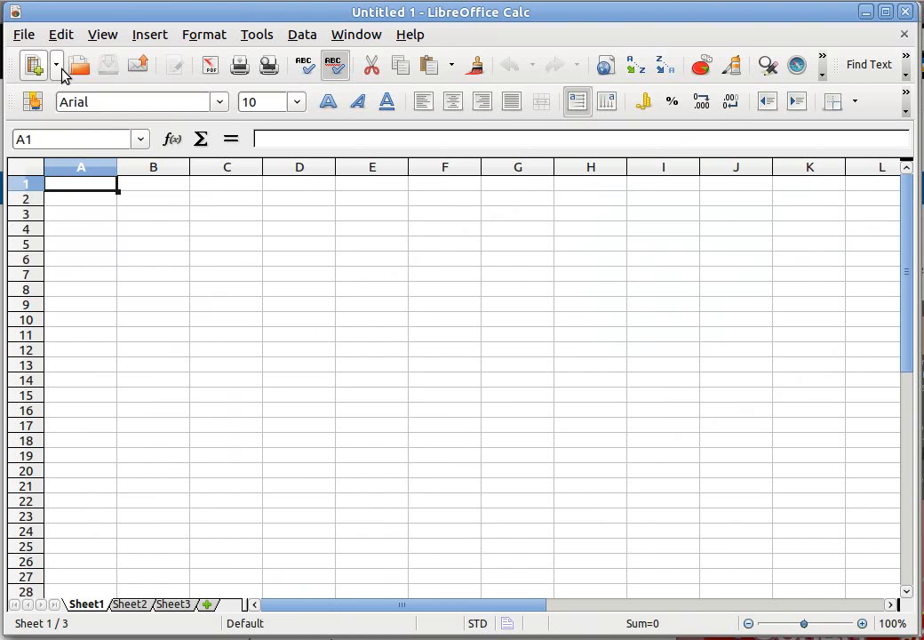
# Open datos_provincias.xls from the cap4 folder and widen column F slightly to fit the province names
pyautogui.click(78, 66)
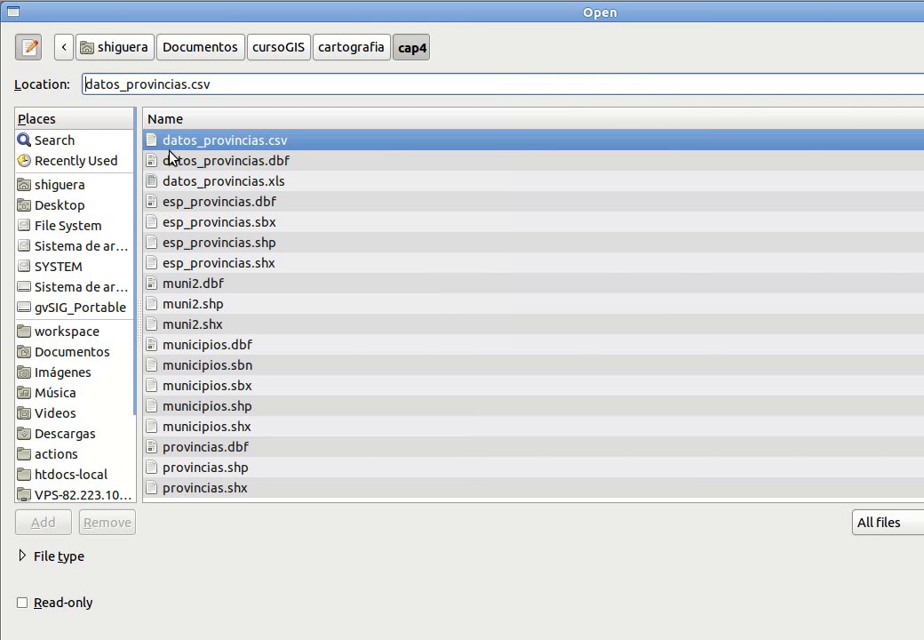
pyautogui.click(219, 182)
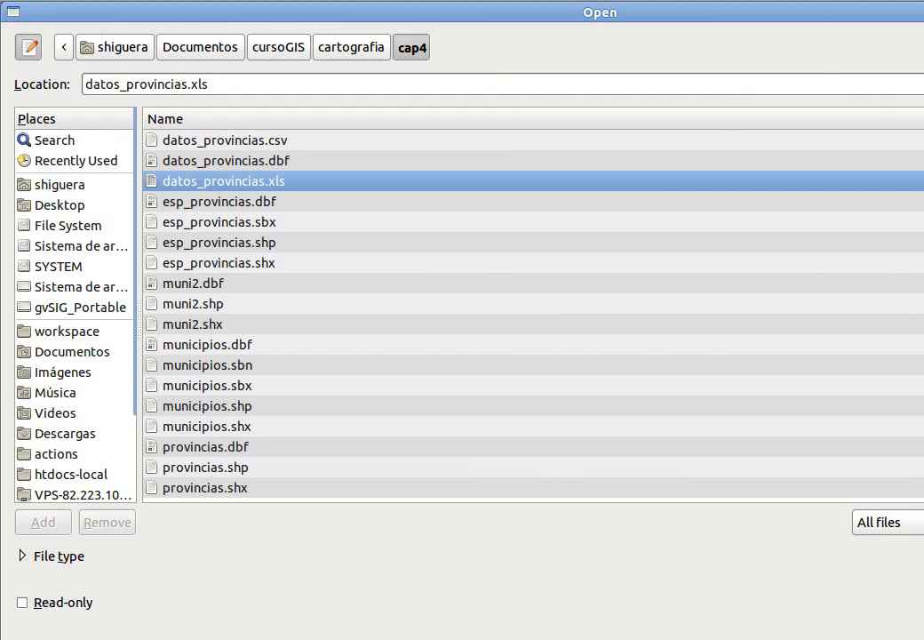
pyautogui.press('Return')
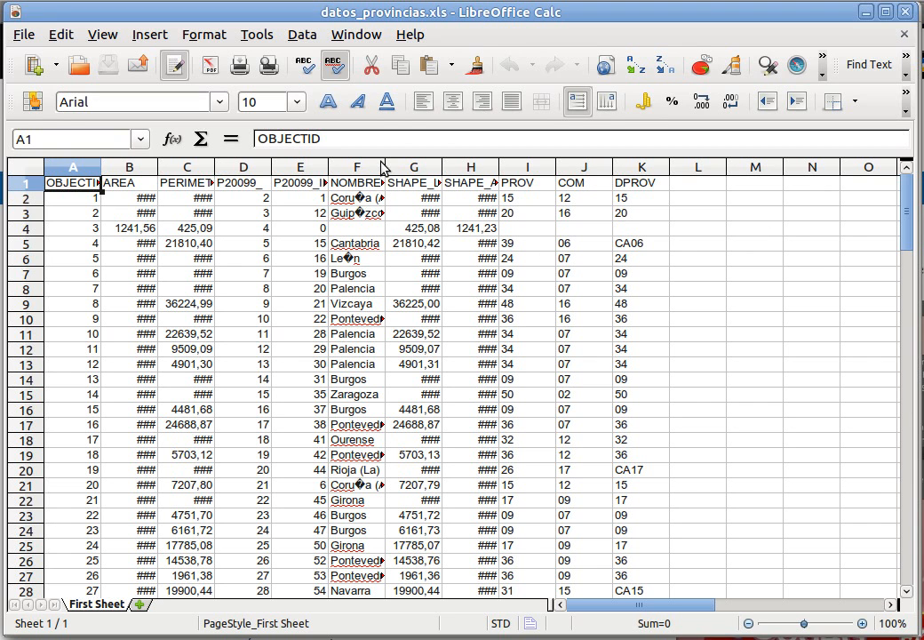
pyautogui.moveTo(387, 166); pyautogui.dragTo(393, 167)
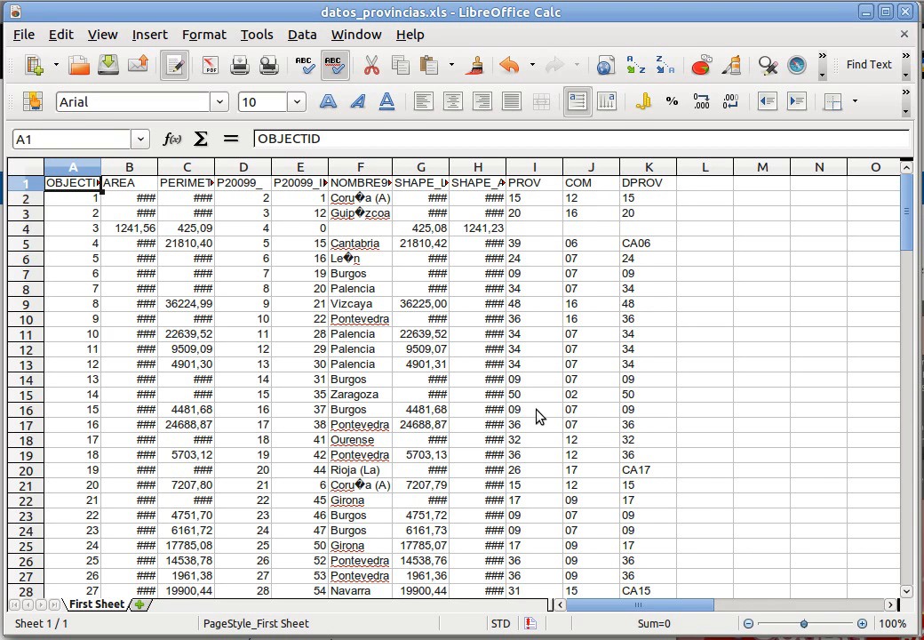
# Save the spreadsheet as datos_provincias in dBASE (.dbf) format in cap4, overwriting the existing file and keeping the dBASE format
pyautogui.click(18, 37)
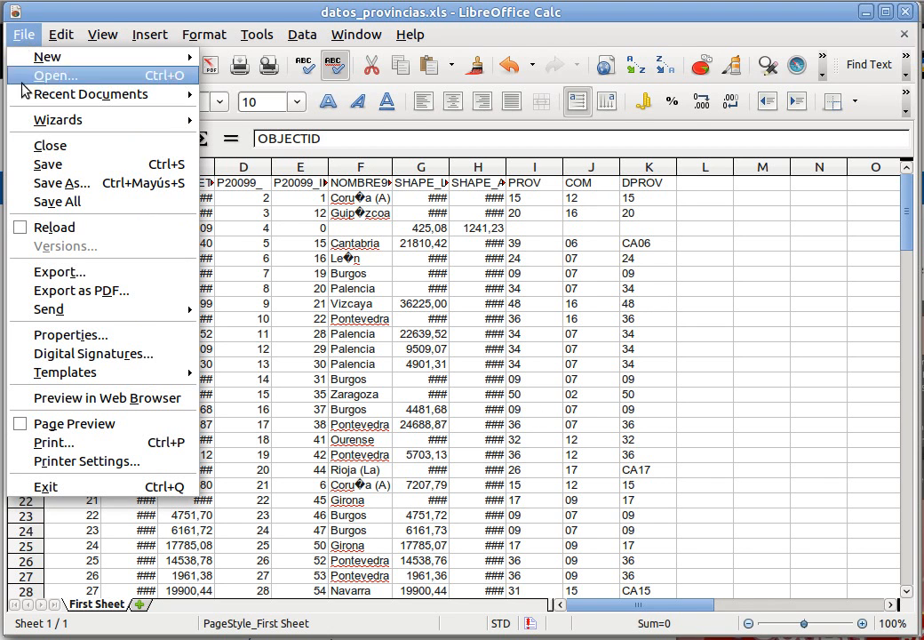
pyautogui.click(100, 184)
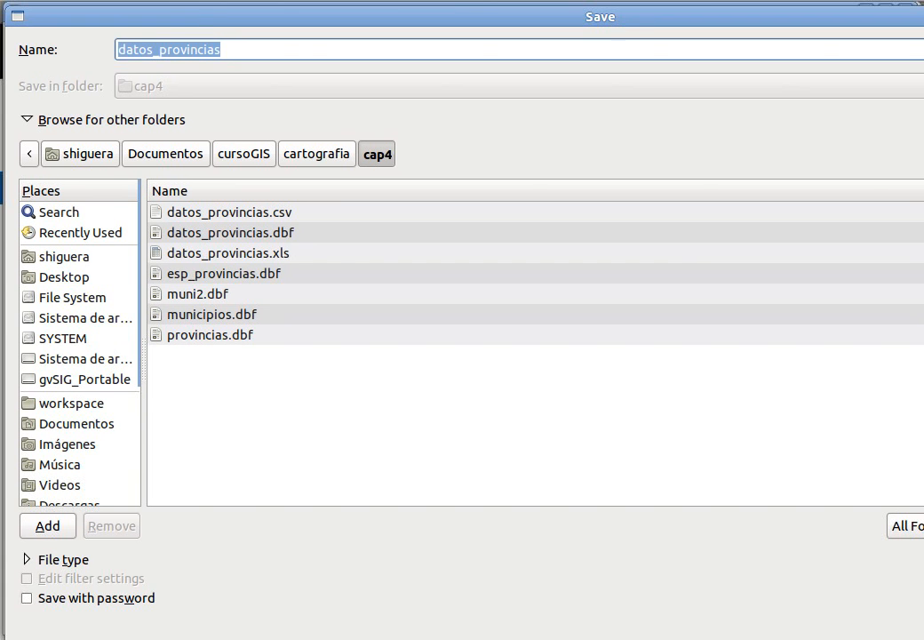
pyautogui.moveTo(923, 7)
pyautogui.mouseDown()
pyautogui.moveTo(919, 49)
pyautogui.moveTo(904, 34)
pyautogui.moveTo(917, 3)
pyautogui.mouseUp()
pyautogui.moveTo(919, 638); pyautogui.dragTo(901, 624)
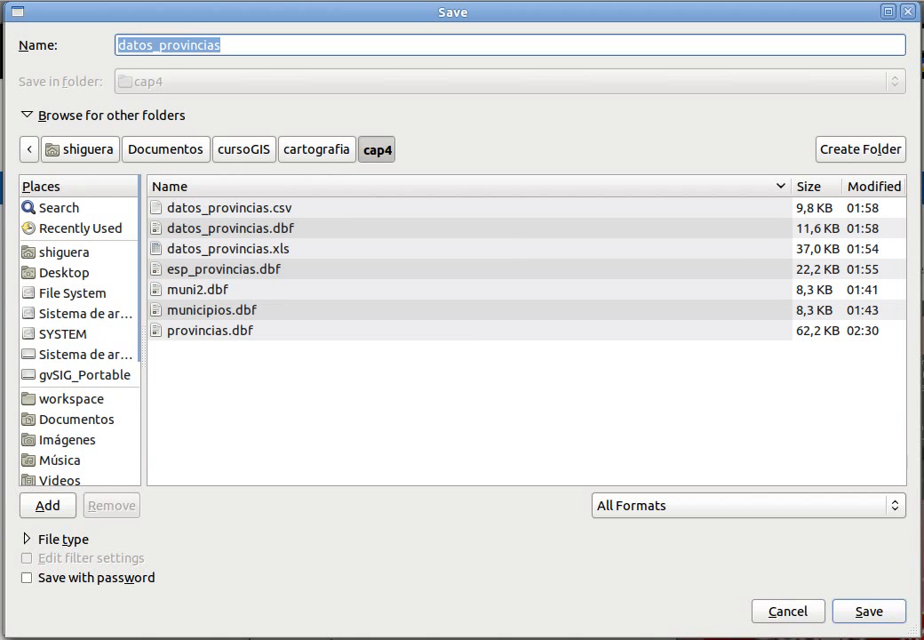
pyautogui.click(744, 514)
pyautogui.scroll(-3, 722, 501)
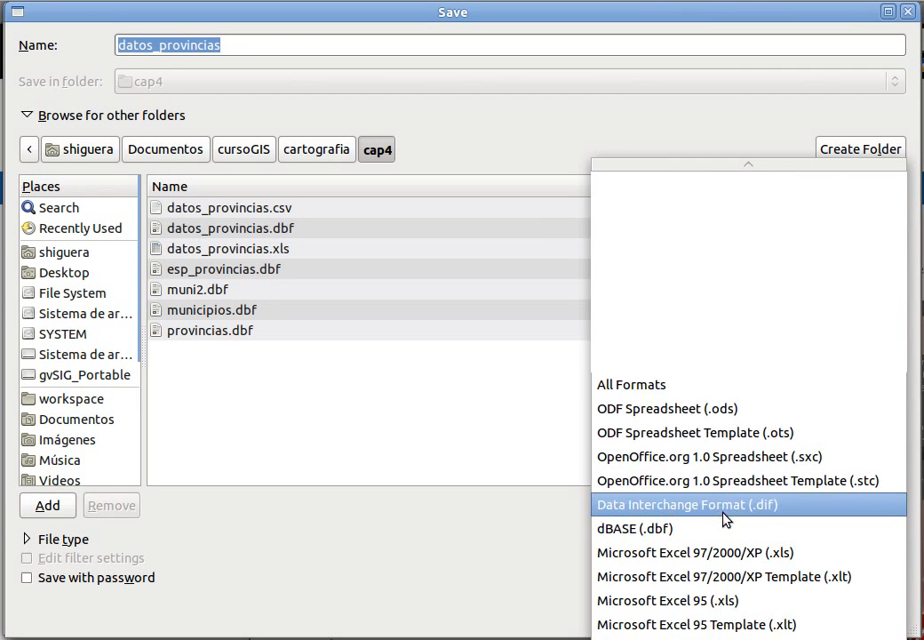
pyautogui.scroll(-1, 723, 520)
pyautogui.click(705, 520)
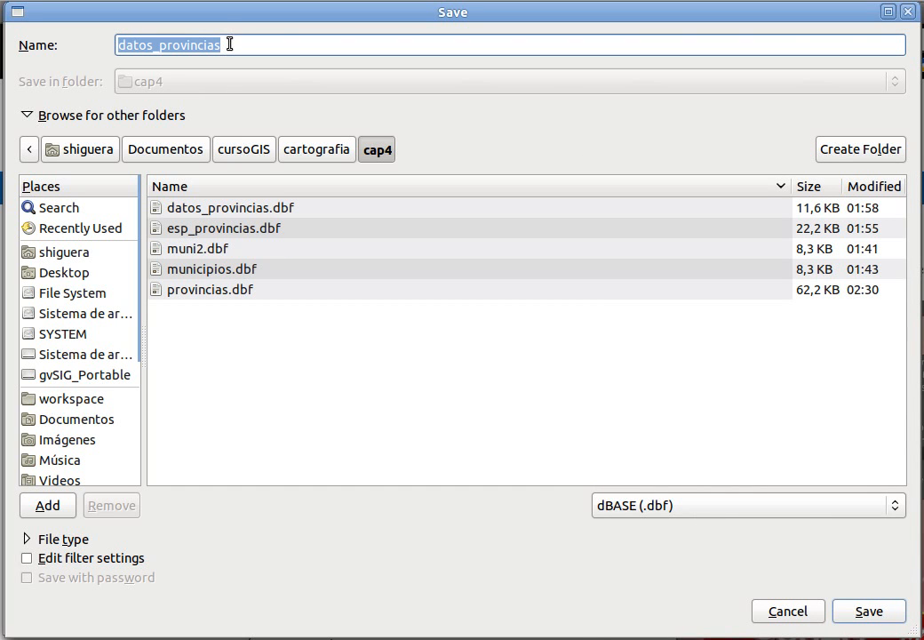
pyautogui.click(856, 612)
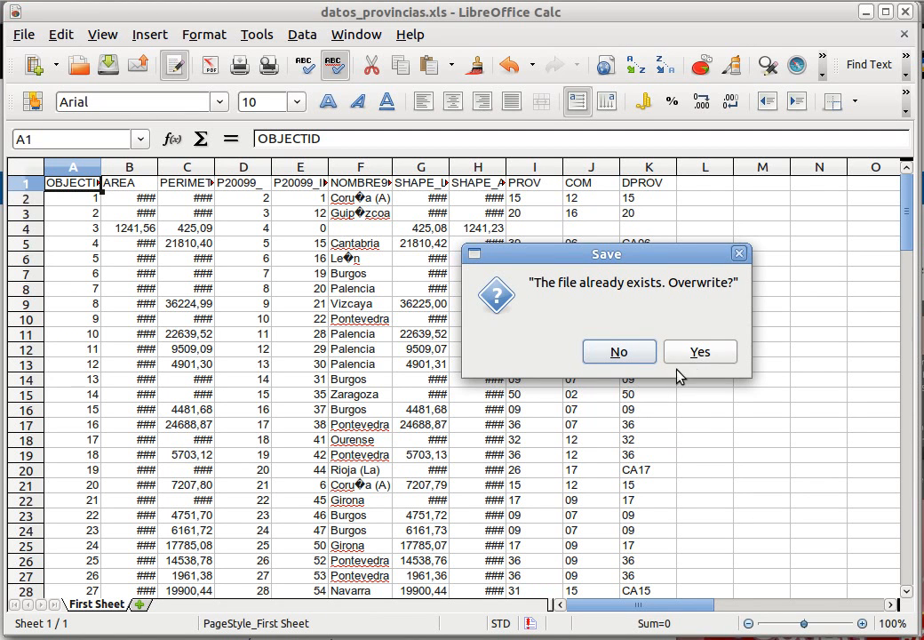
pyautogui.click(700, 352)
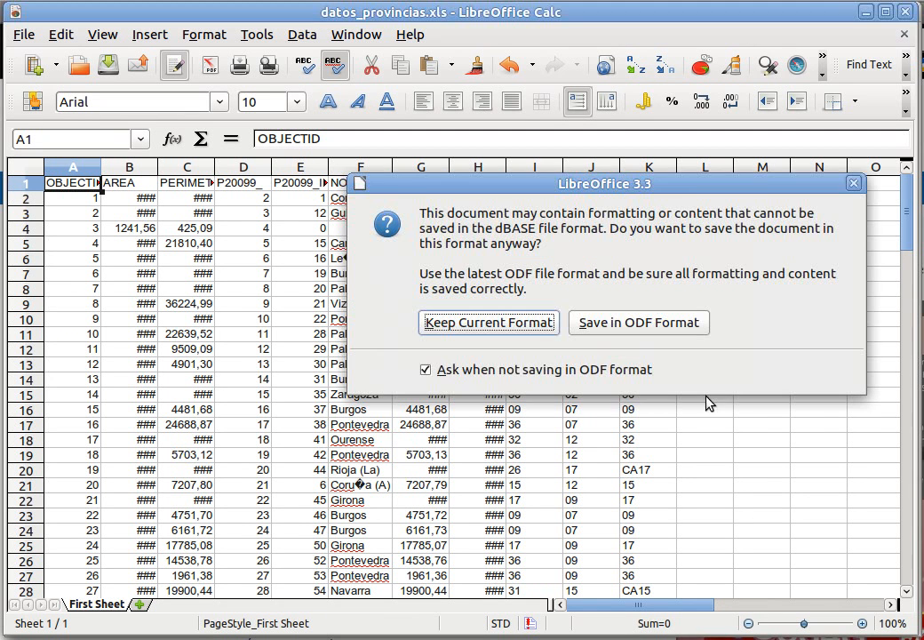
pyautogui.click(524, 328)
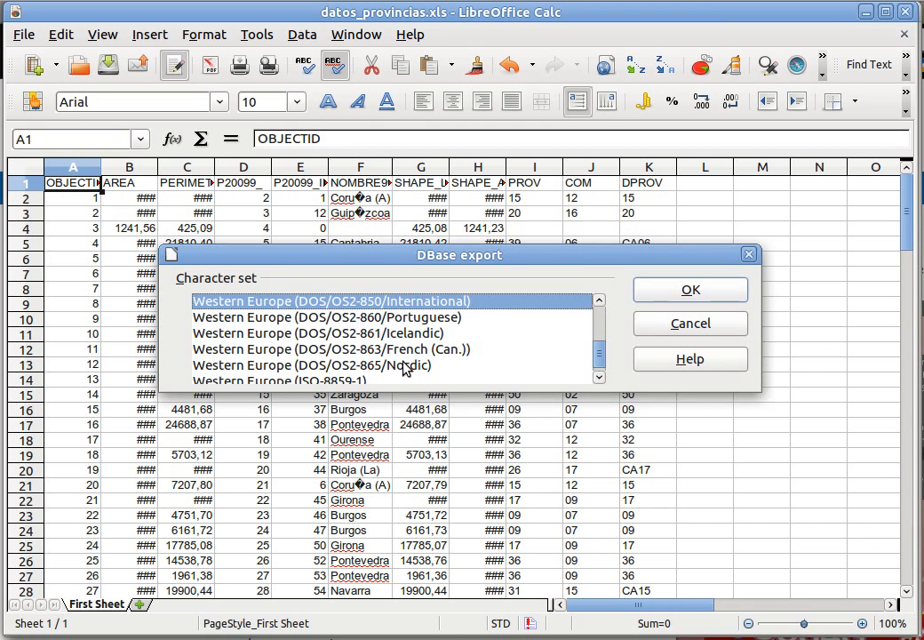
# Set the dBASE export's character set to Unicode (UTF-8) and complete the export
pyautogui.scroll(10, 391, 346)
pyautogui.scroll(3, 382, 338)
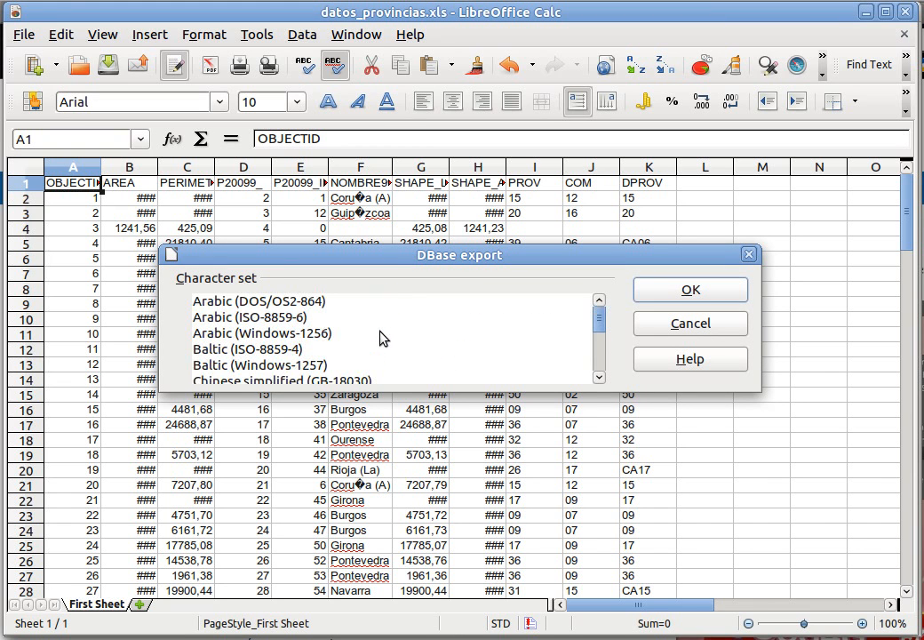
pyautogui.scroll(-13, 332, 333)
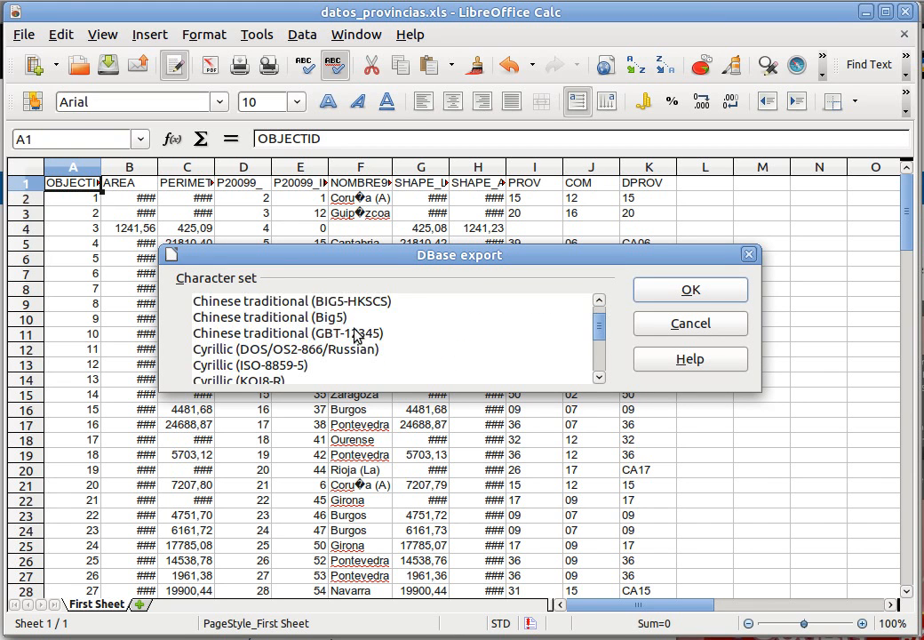
pyautogui.scroll(3, 377, 326)
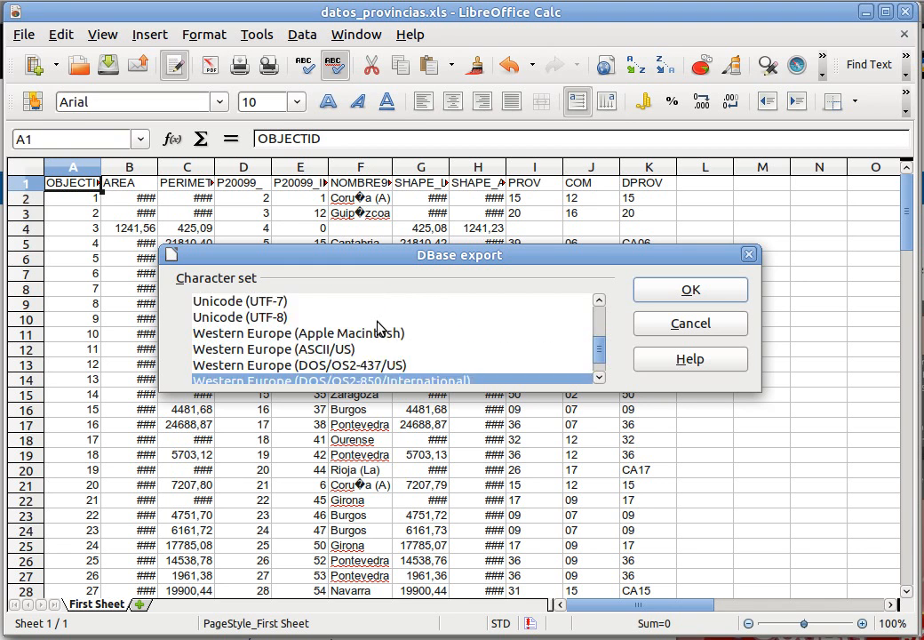
pyautogui.click(275, 365)
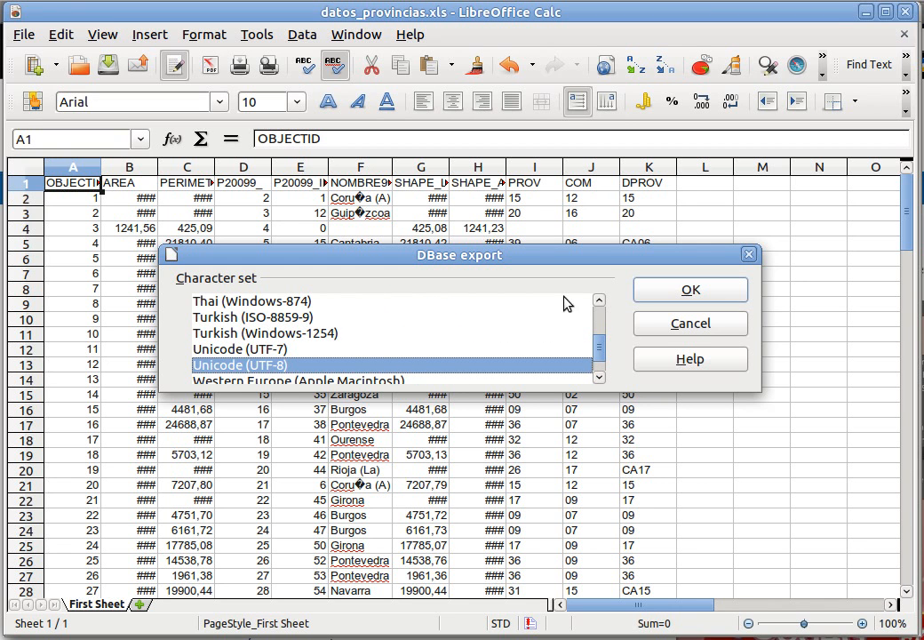
pyautogui.click(686, 287)
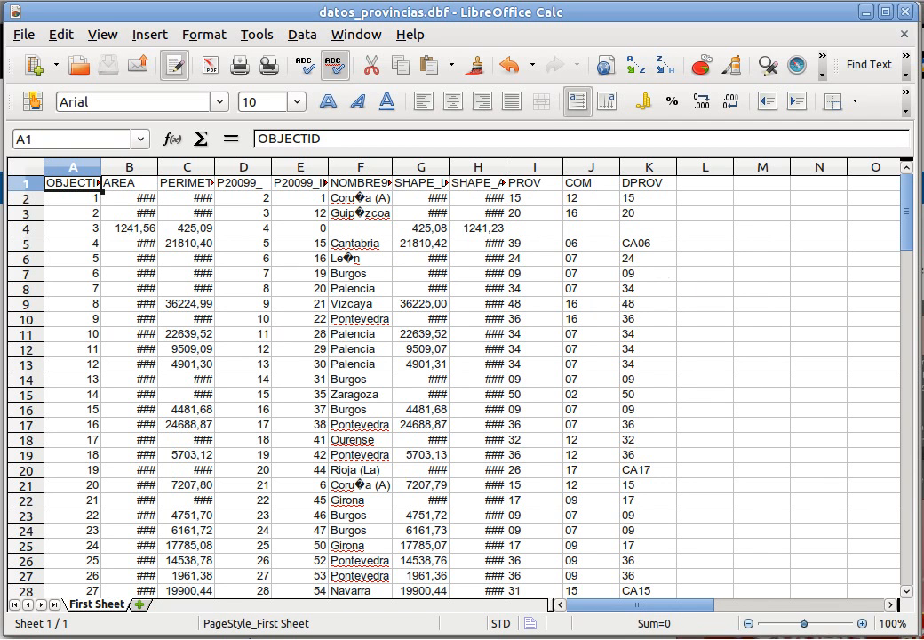
# Switch to the file manager and locate datos_provincias.dbf in cursoGIS/cartografia/cap4, then put the file manager away
pyautogui.hotkey('alt', 'Tab')
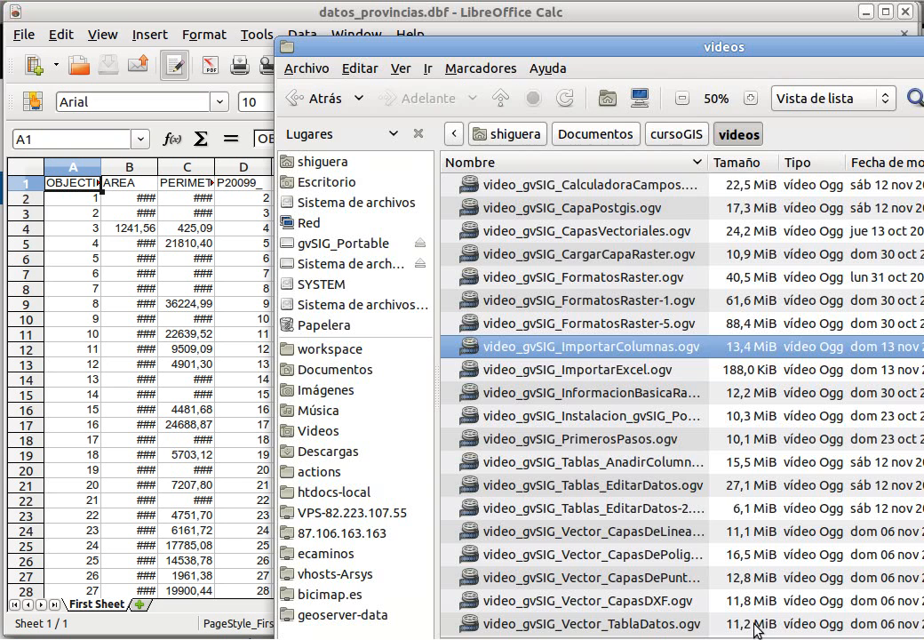
pyautogui.click(673, 139)
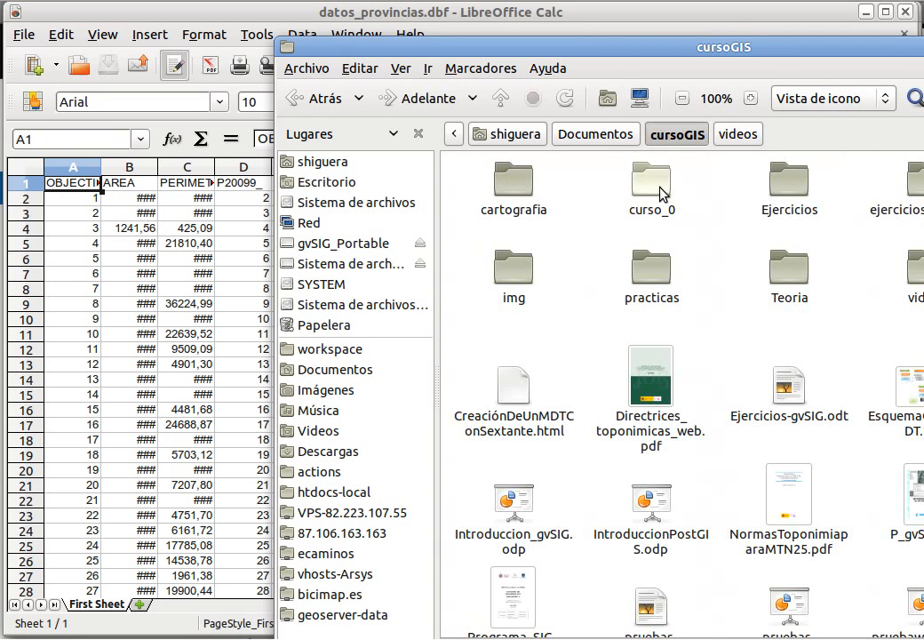
pyautogui.doubleClick(525, 197)
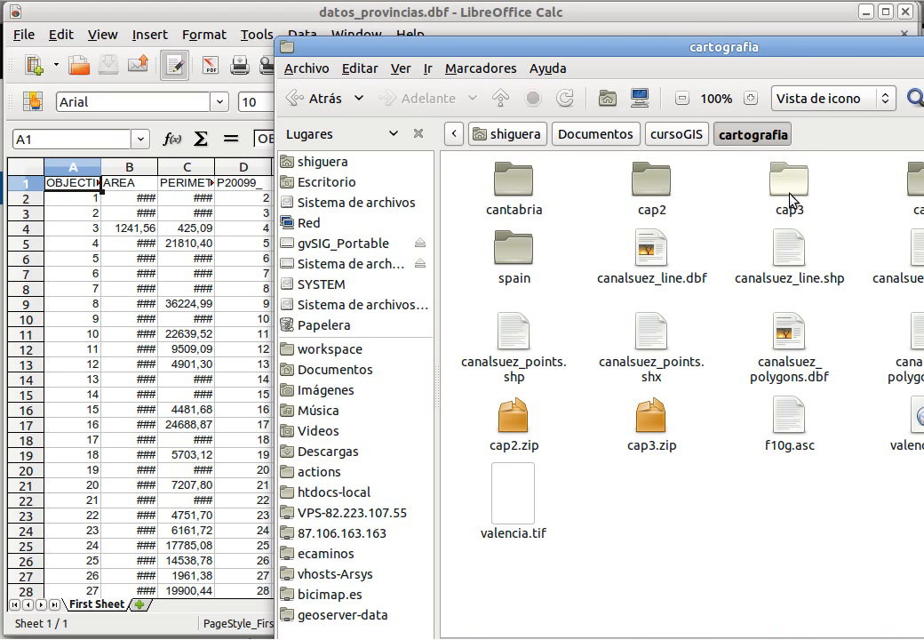
pyautogui.moveTo(769, 46); pyautogui.dragTo(586, 27)
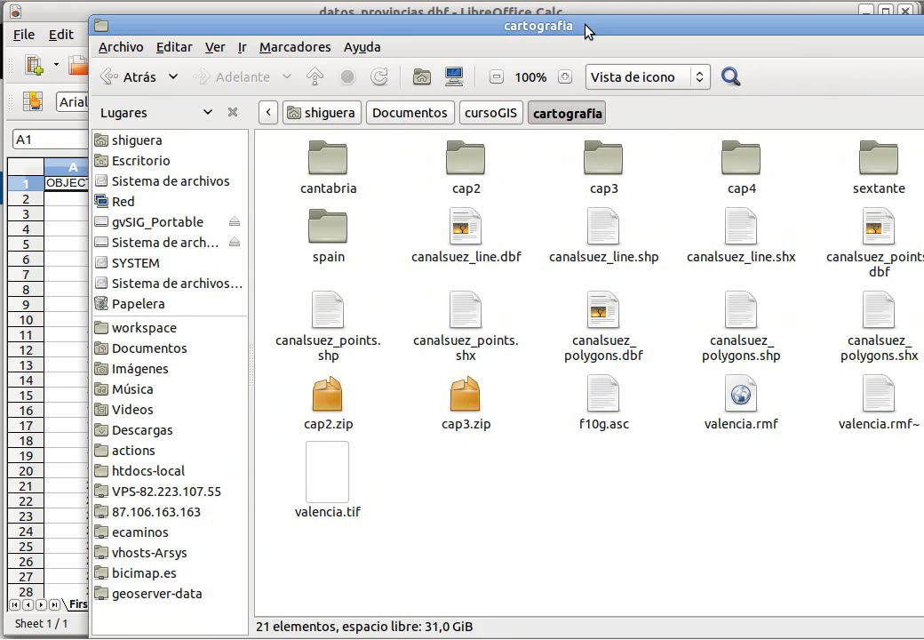
pyautogui.doubleClick(738, 160)
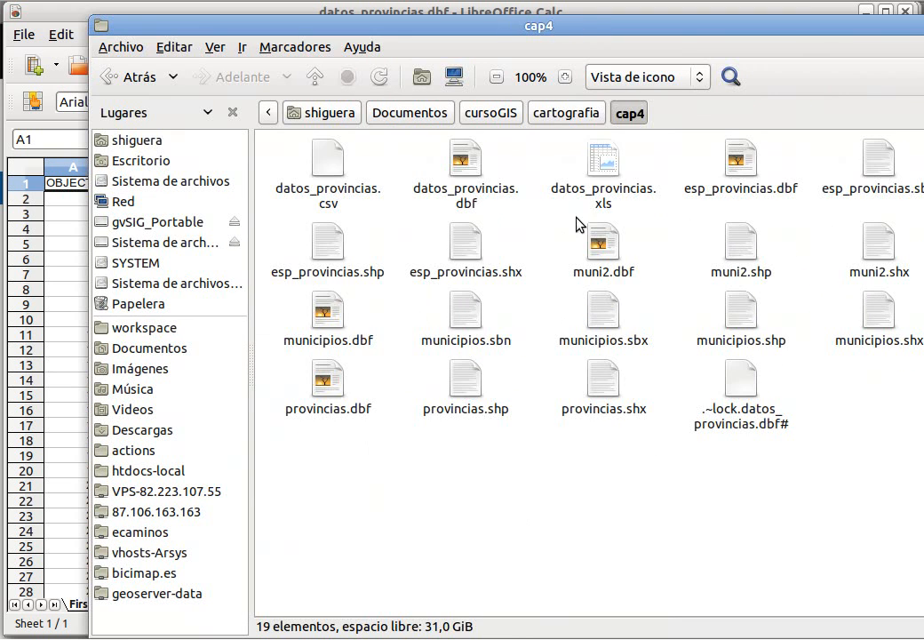
pyautogui.click(462, 178)
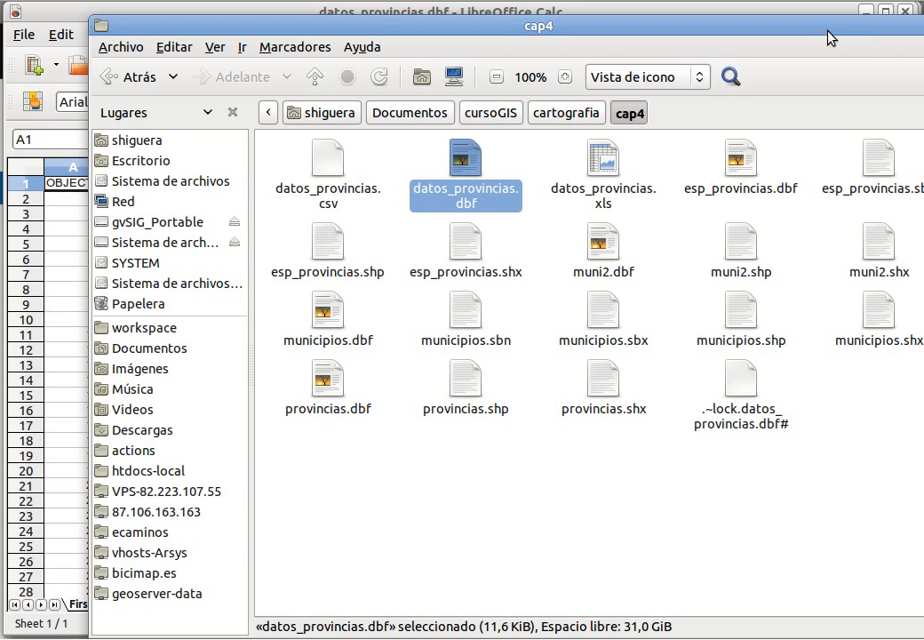
pyautogui.moveTo(816, 31); pyautogui.dragTo(703, 11)
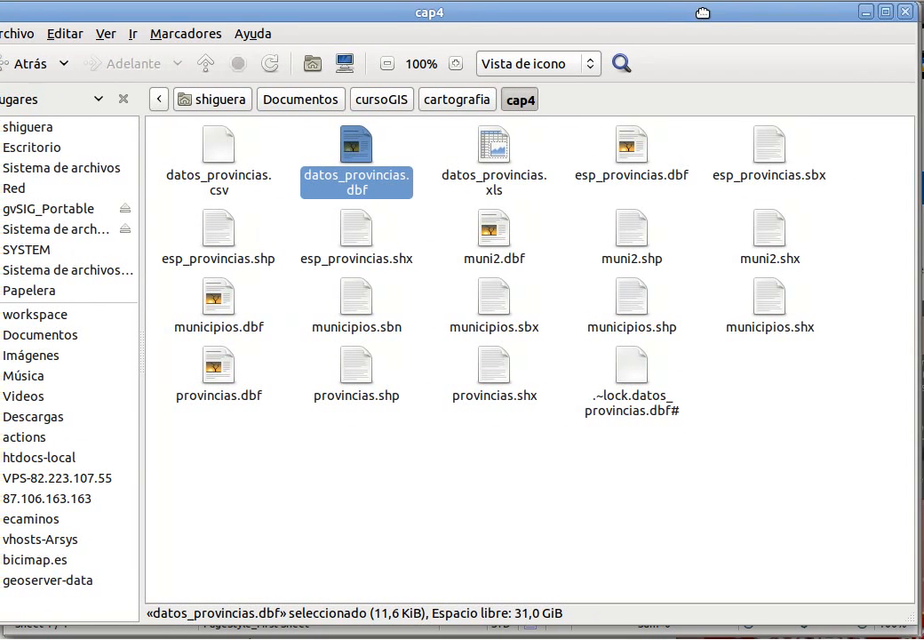
pyautogui.click(864, 12)
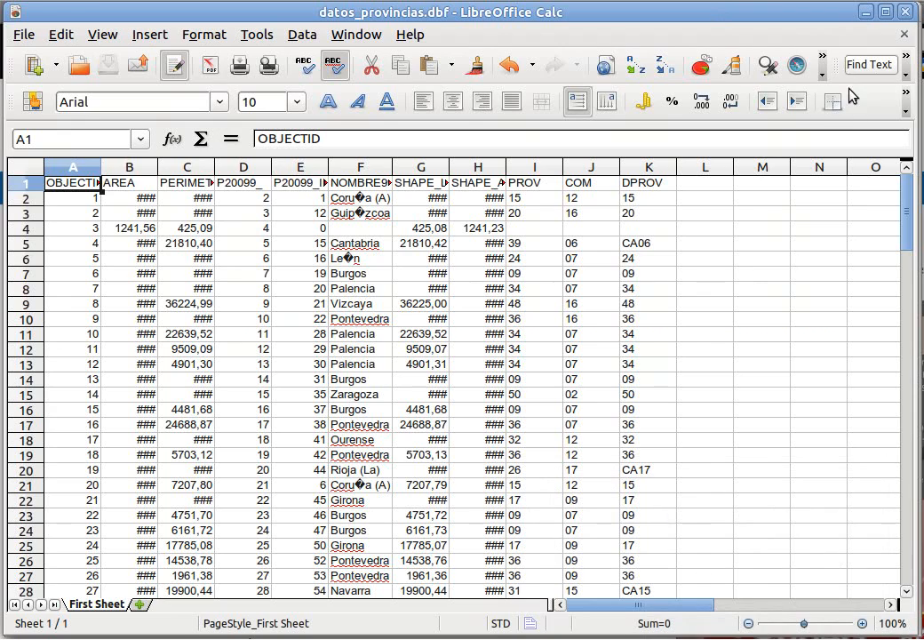
# Return to gvSIG and show the project's table documents in the project manager (Gestor de proyectos)
pyautogui.click(863, 11)
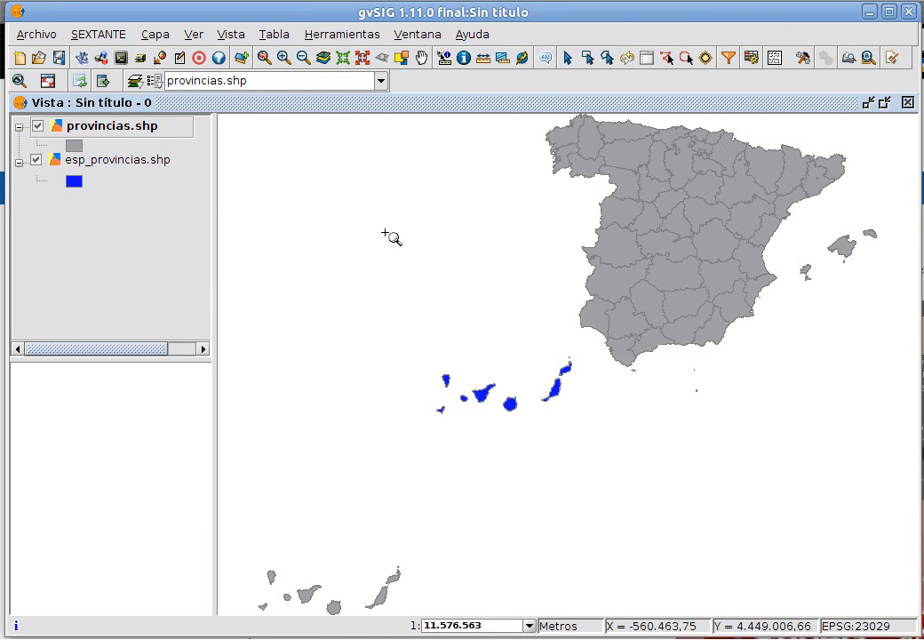
pyautogui.click(868, 102)
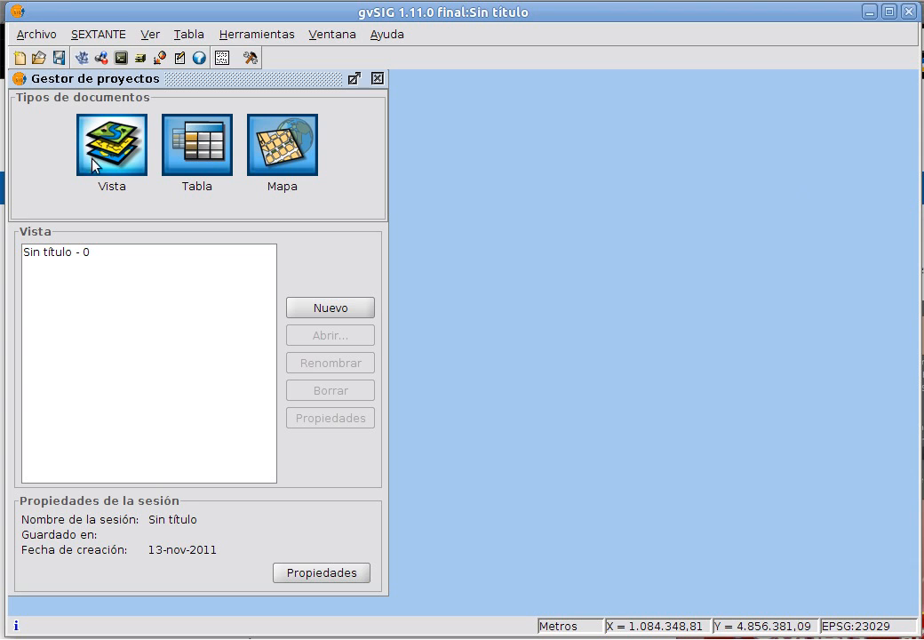
pyautogui.click(108, 135)
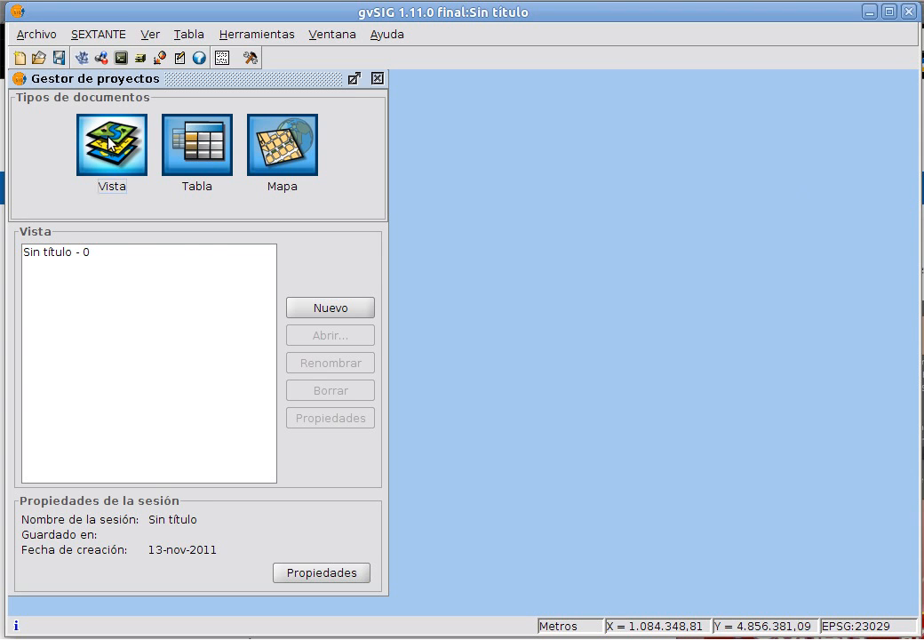
pyautogui.click(191, 145)
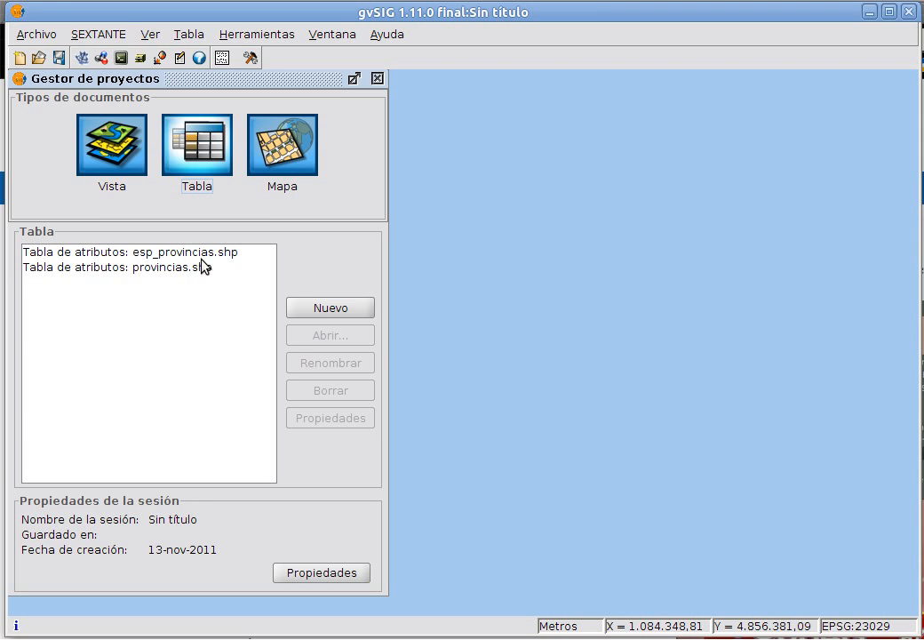
# Add datos_provincias.dbf from the cap4 folder to the project as a new table
pyautogui.click(314, 310)
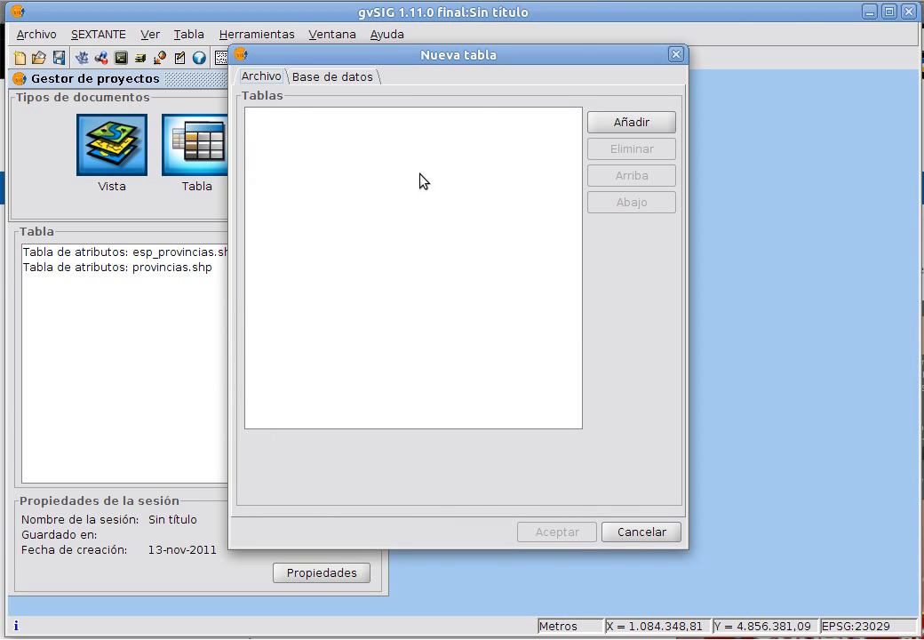
pyautogui.click(630, 128)
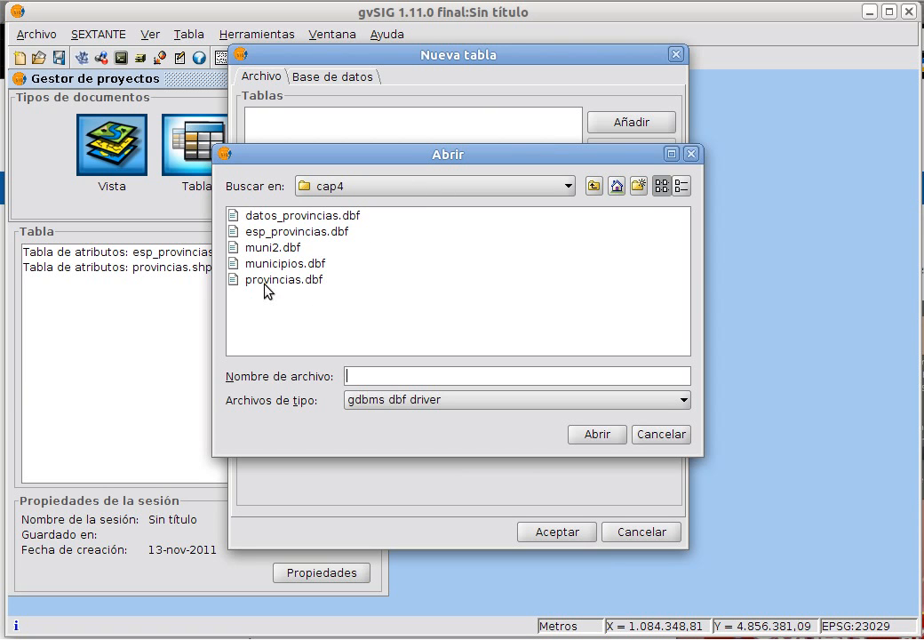
pyautogui.click(281, 220)
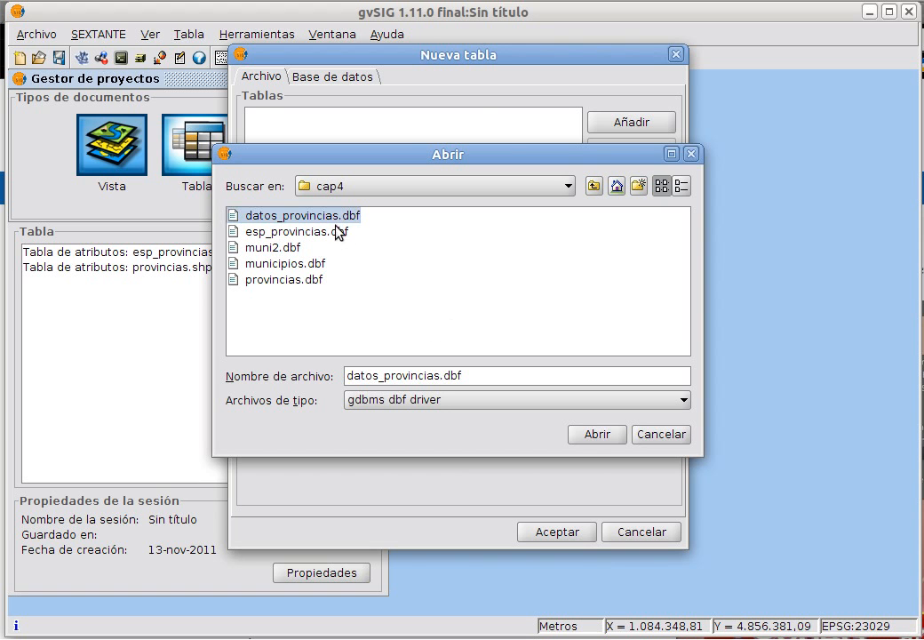
pyautogui.click(597, 433)
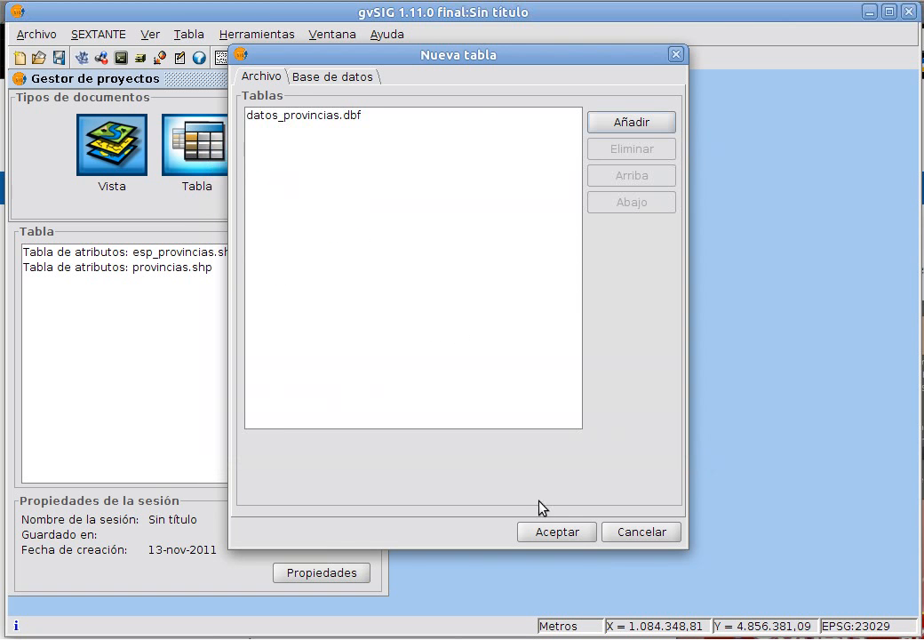
pyautogui.click(557, 532)
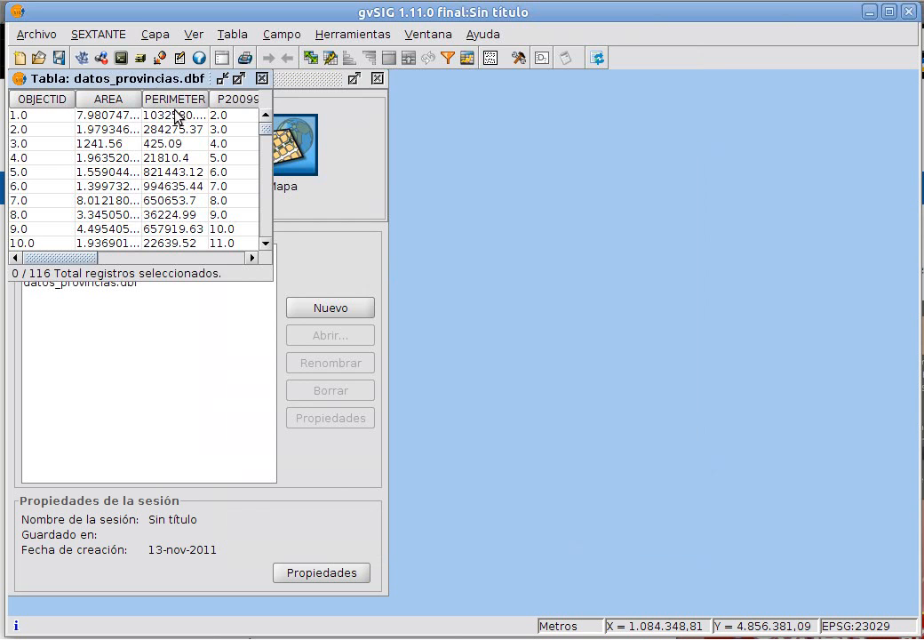
# Enlarge the datos_provincias.dbf table window to examine all its columns through DPROV, and close the table
pyautogui.moveTo(142, 80); pyautogui.dragTo(376, 127)
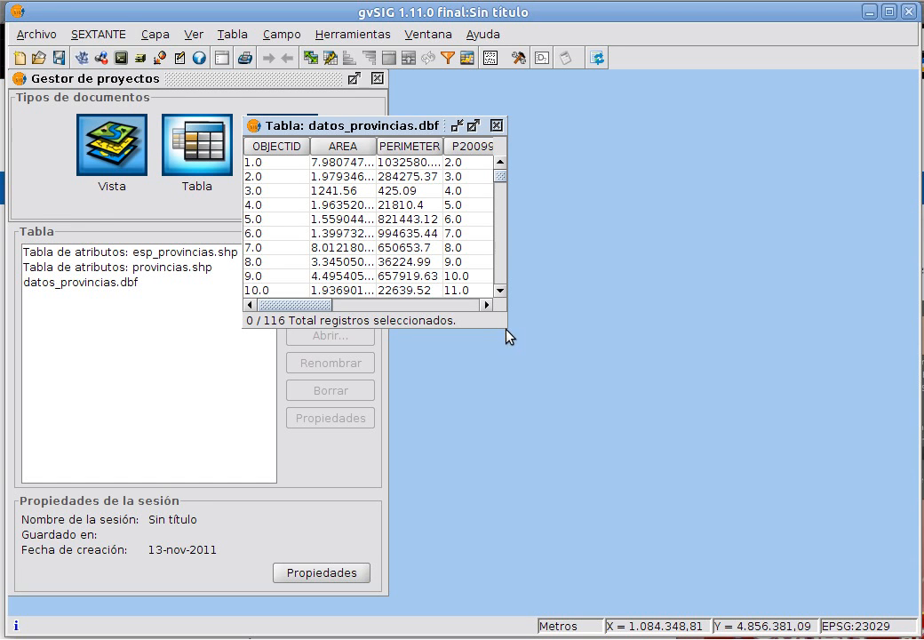
pyautogui.moveTo(506, 335); pyautogui.dragTo(882, 592)
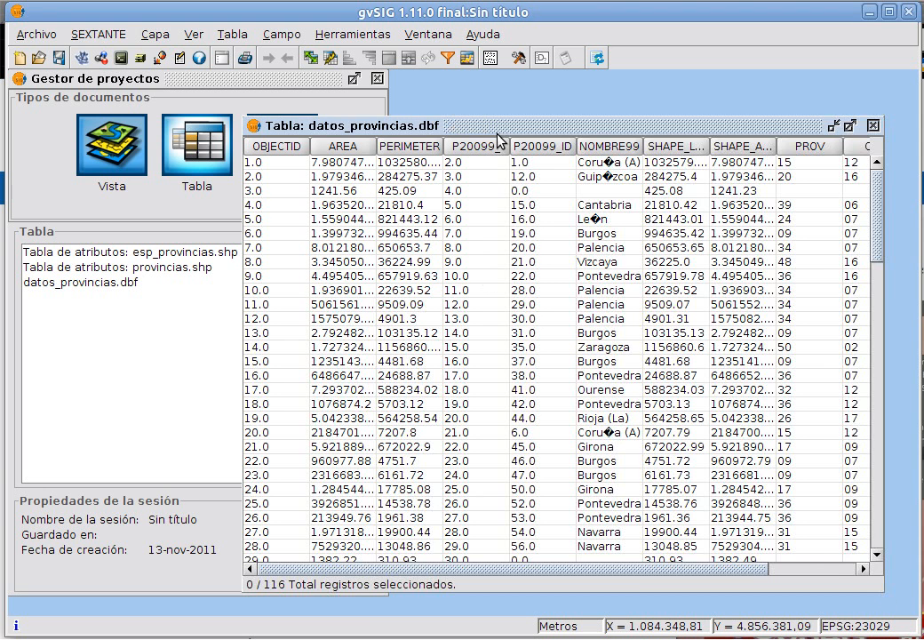
pyautogui.moveTo(498, 129); pyautogui.dragTo(371, 136)
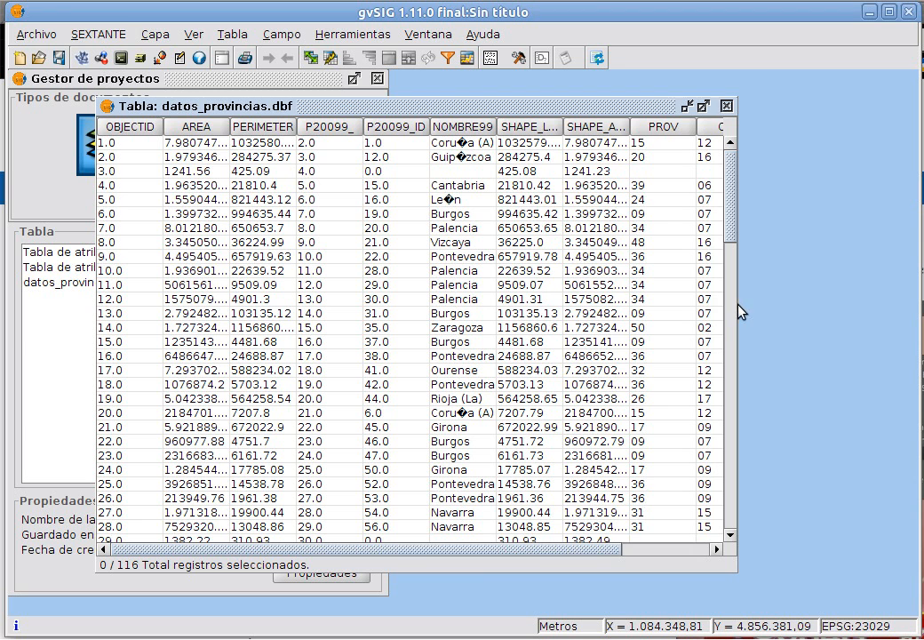
pyautogui.moveTo(730, 304); pyautogui.dragTo(874, 323)
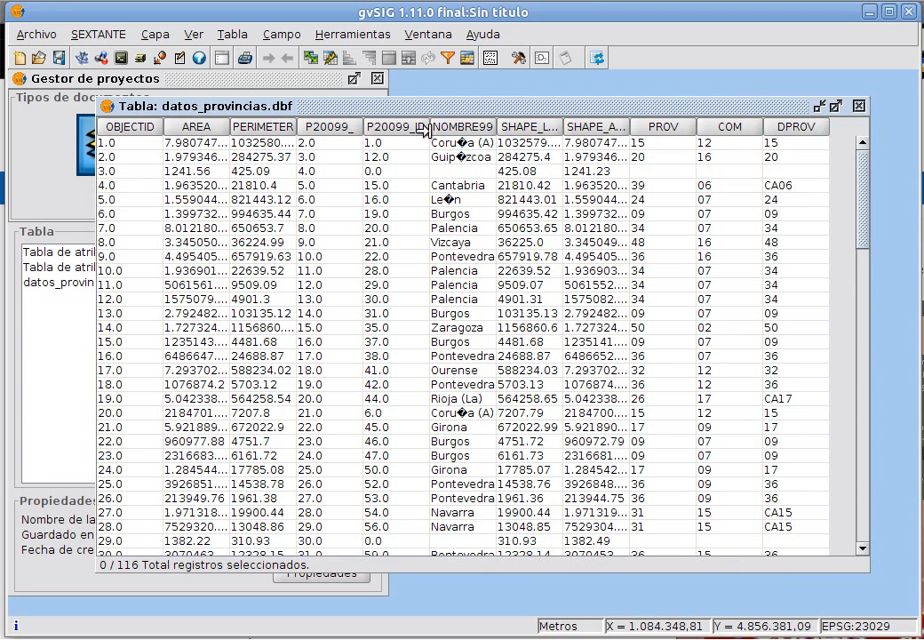
pyautogui.click(858, 107)
# Open the existing view Sin título - 0 from the project manager
pyautogui.click(104, 156)
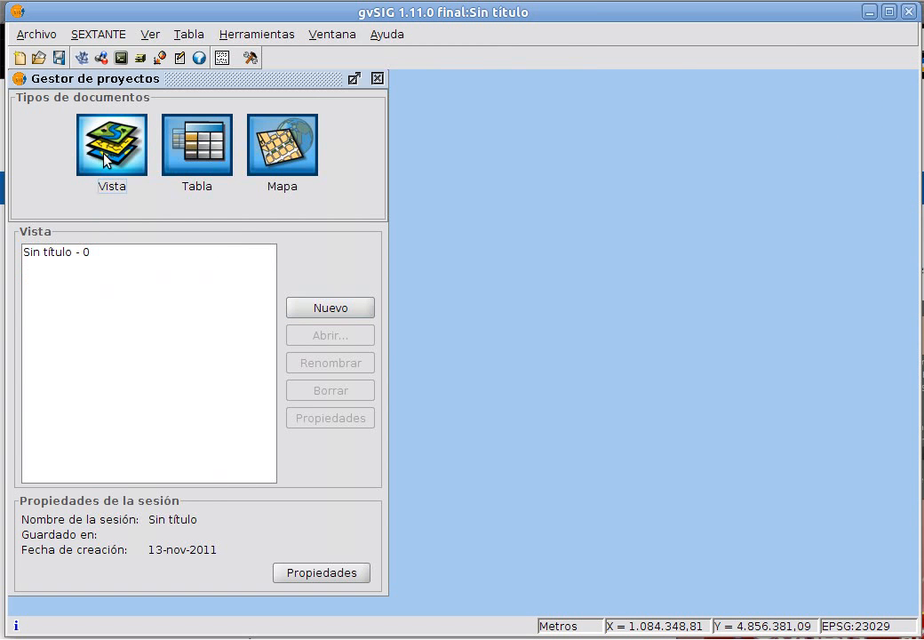
pyautogui.click(69, 253)
pyautogui.click(326, 337)
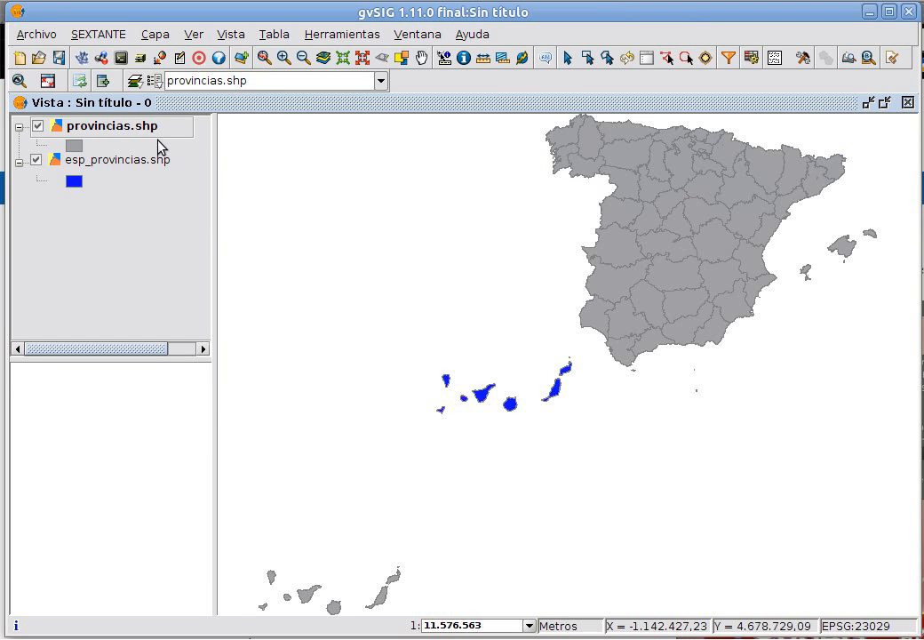
# Start editing the provincias.shp layer and open its attribute table
pyautogui.rightClick(147, 132)
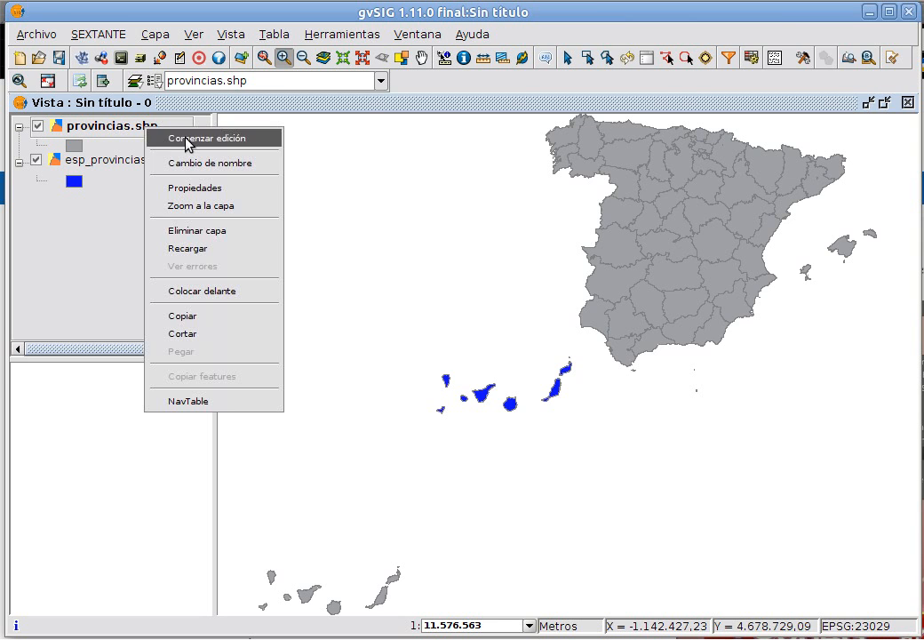
pyautogui.click(188, 138)
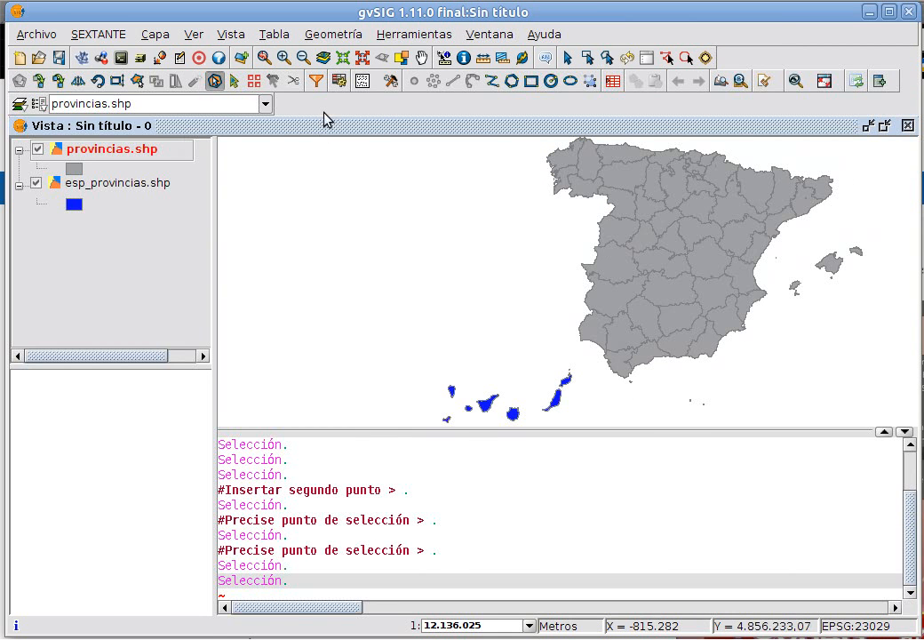
pyautogui.click(338, 80)
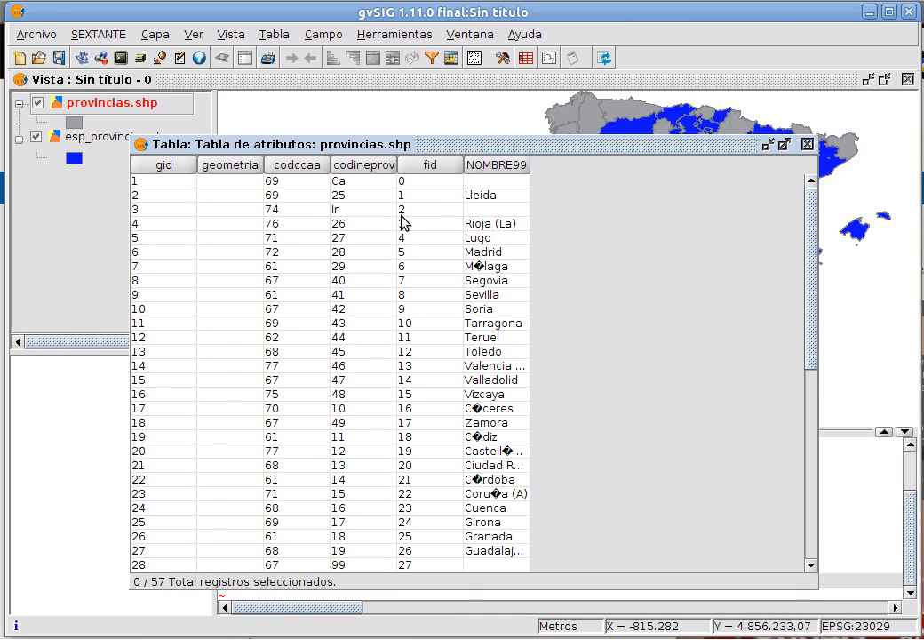
# Start a field import (Importar campos) into the provincias.shp attribute table, with codineprov as its join field
pyautogui.click(281, 35)
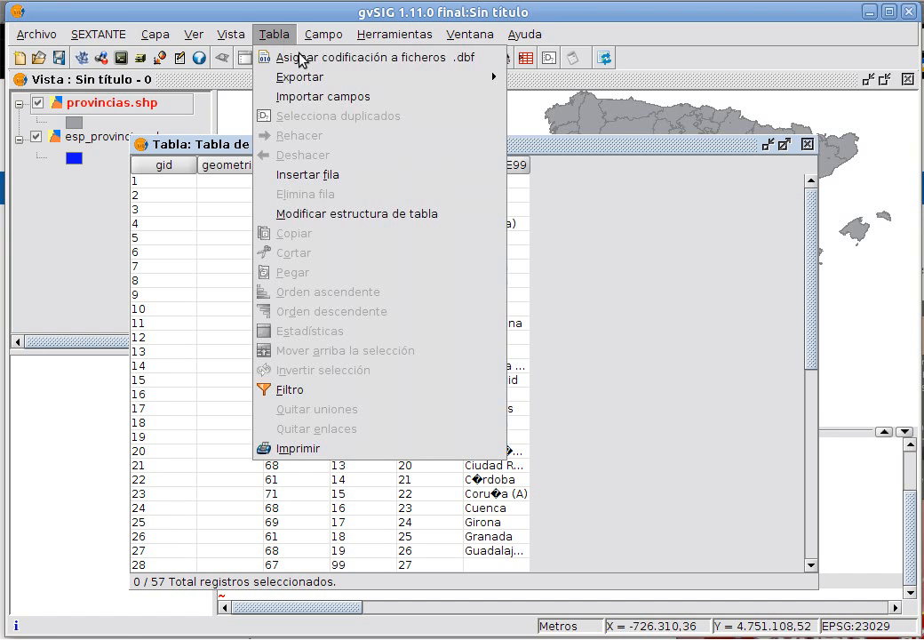
pyautogui.click(365, 98)
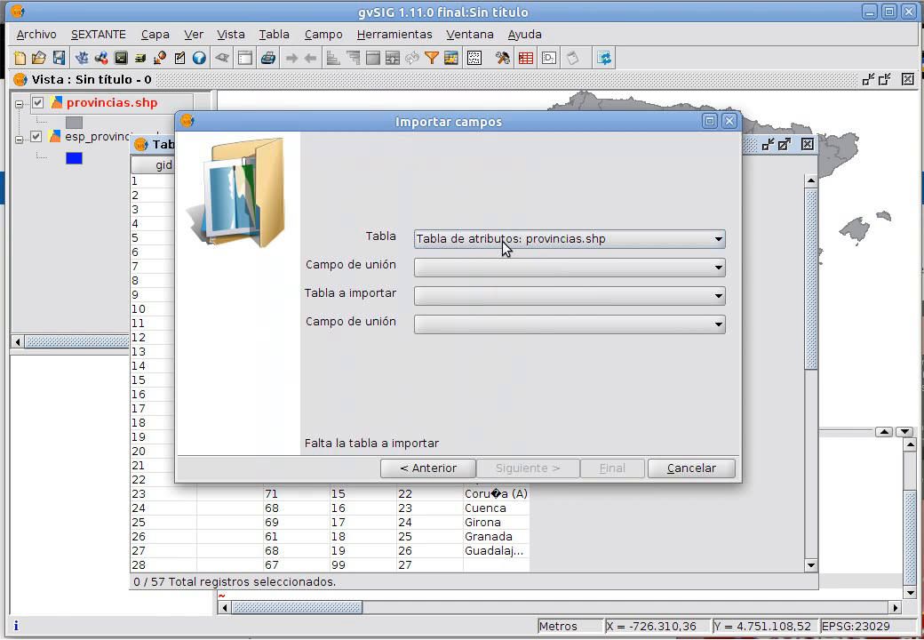
pyautogui.click(502, 242)
pyautogui.click(510, 254)
pyautogui.click(501, 269)
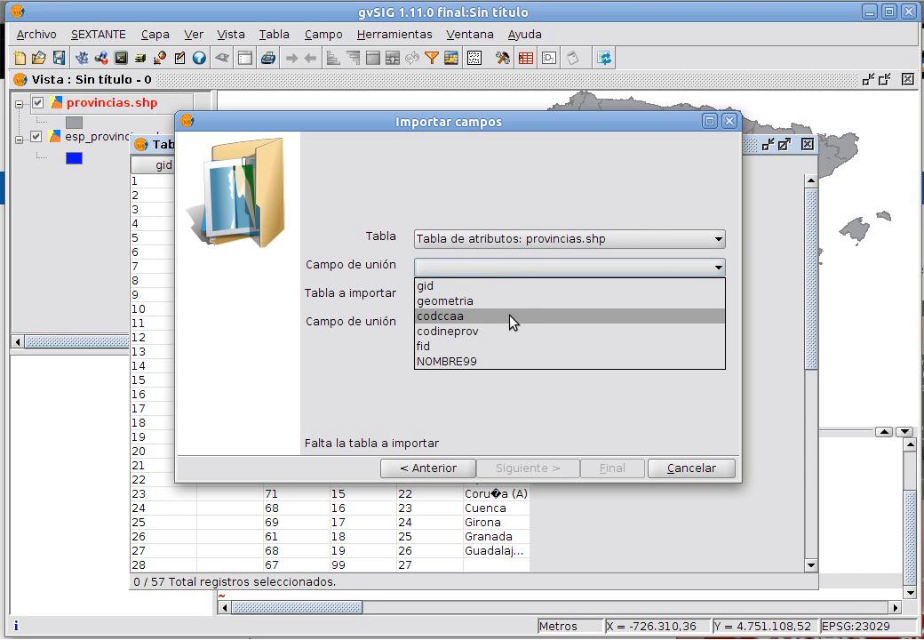
pyautogui.click(509, 339)
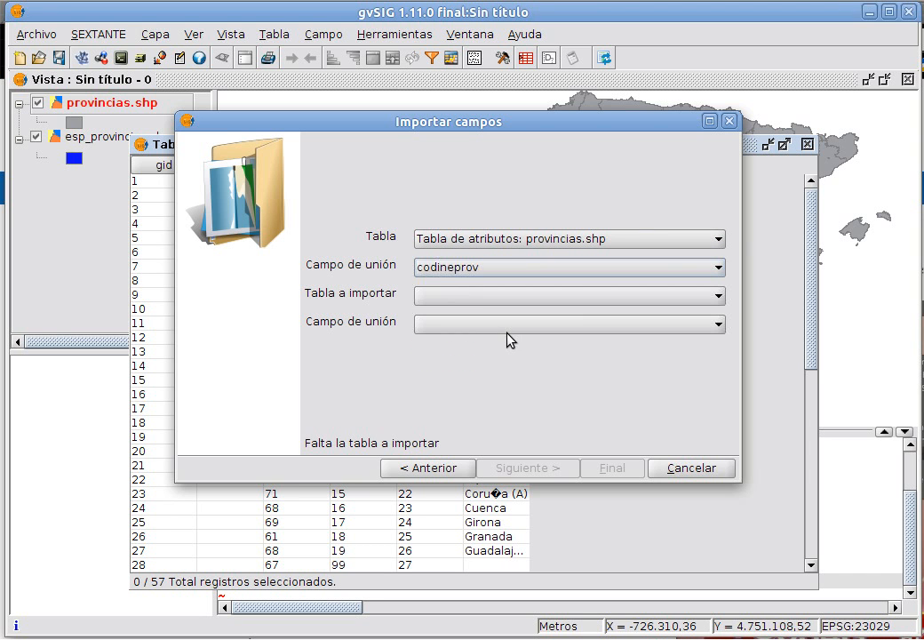
# Choose datos_provincias.dbf as the table to import with PROV as its join field, and continue to the field selection
pyautogui.click(485, 296)
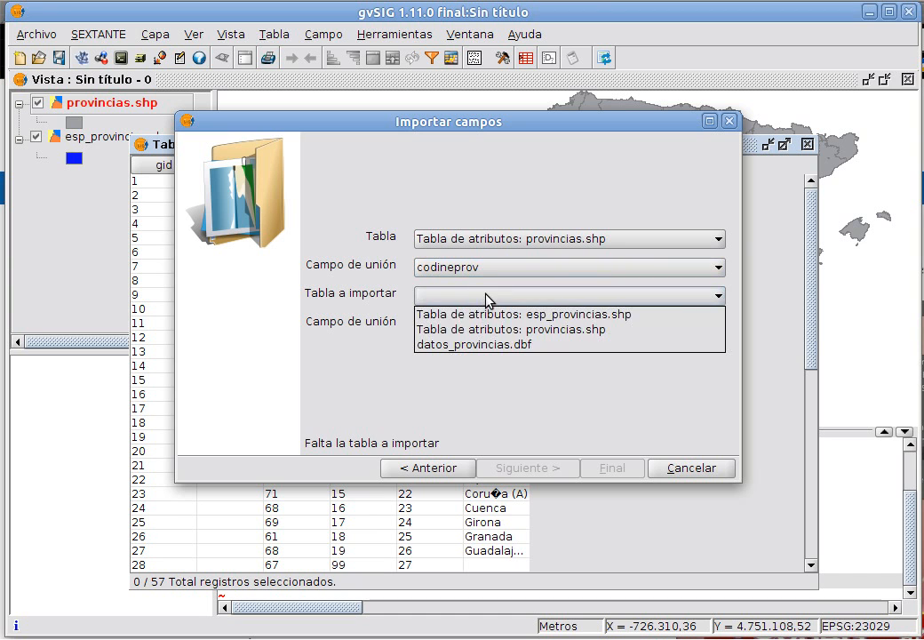
pyautogui.click(515, 347)
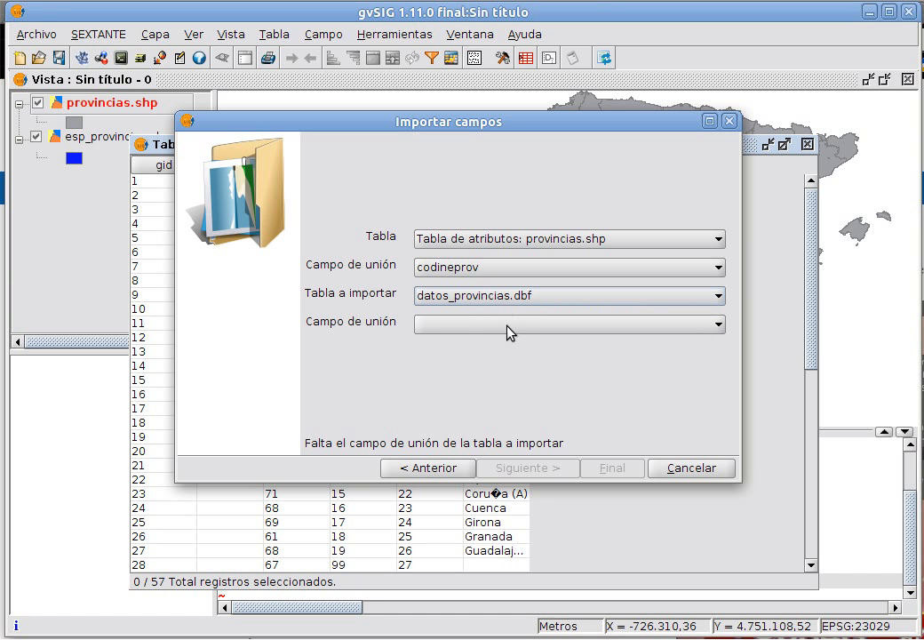
pyautogui.click(511, 326)
pyautogui.scroll(-1, 503, 378)
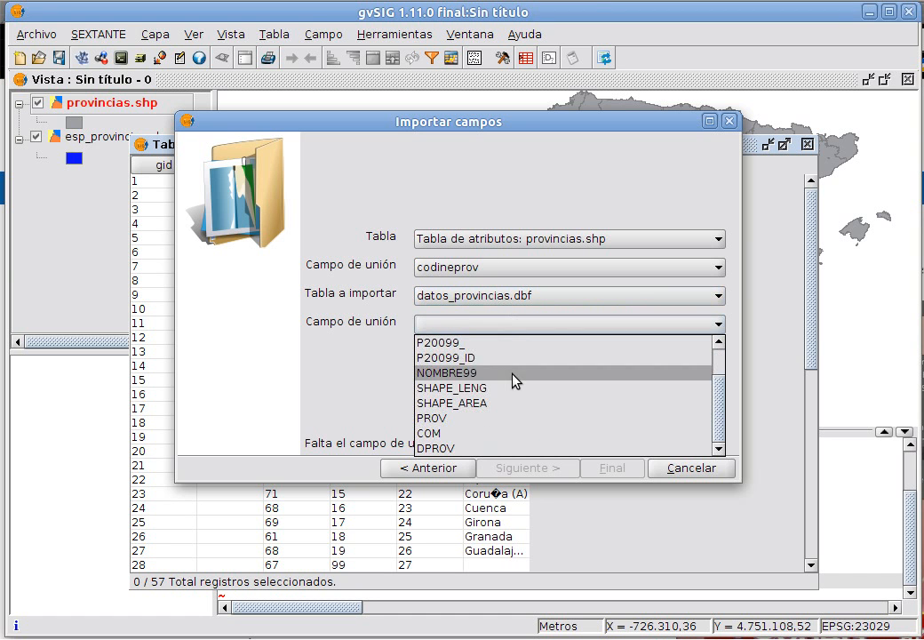
pyautogui.click(494, 420)
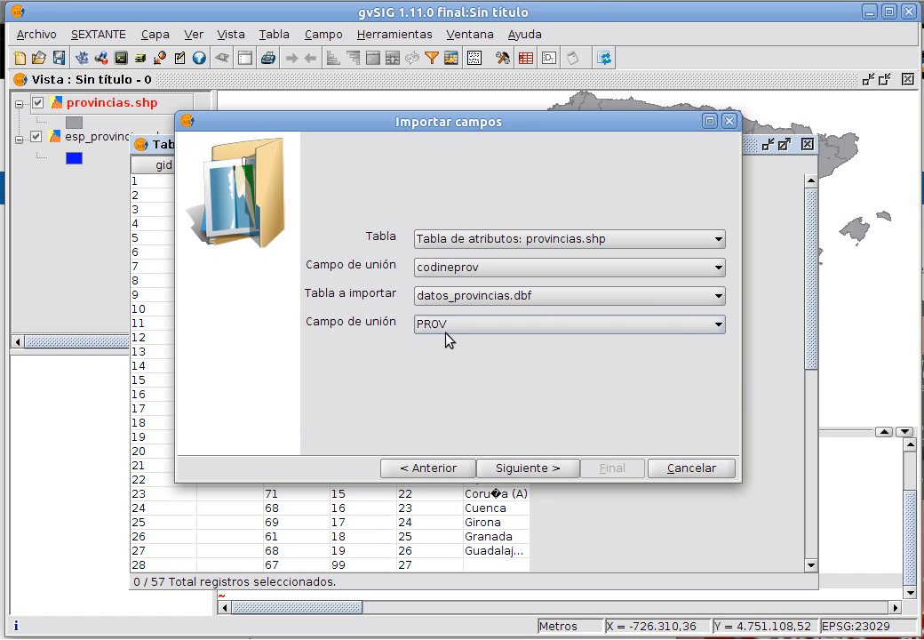
pyautogui.click(532, 469)
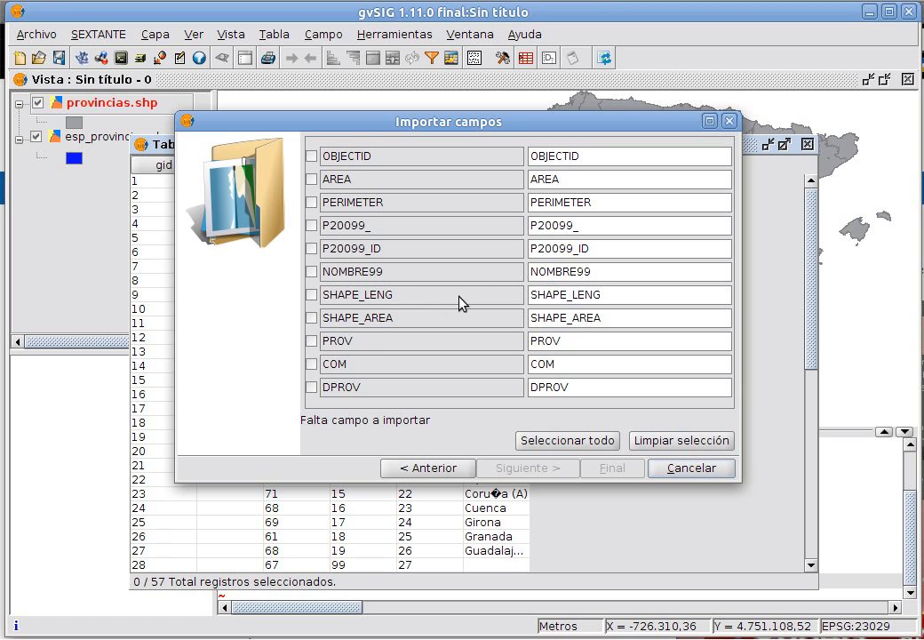
# Import the fields AREA, PERIMETER, SHAPE_LENG and SHAPE_AREA, leaving NOMBRE99 out, and finish the import
pyautogui.click(312, 272)
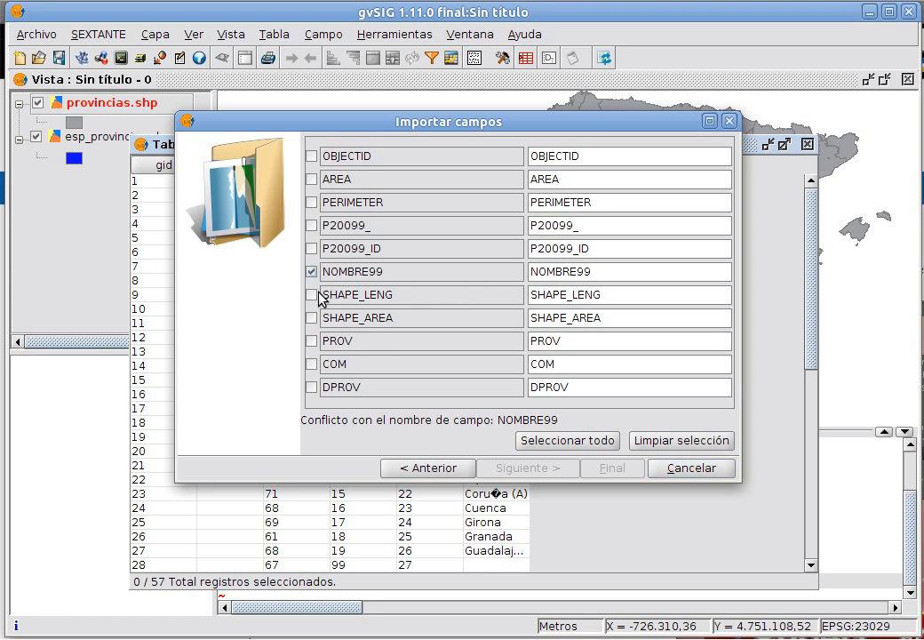
pyautogui.click(312, 296)
pyautogui.click(311, 179)
pyautogui.click(312, 272)
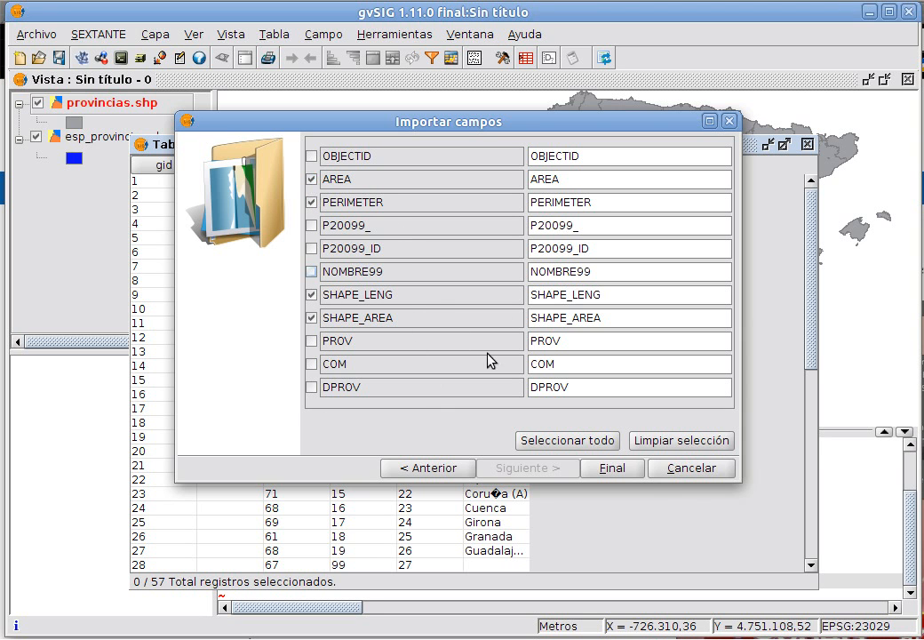
pyautogui.click(632, 469)
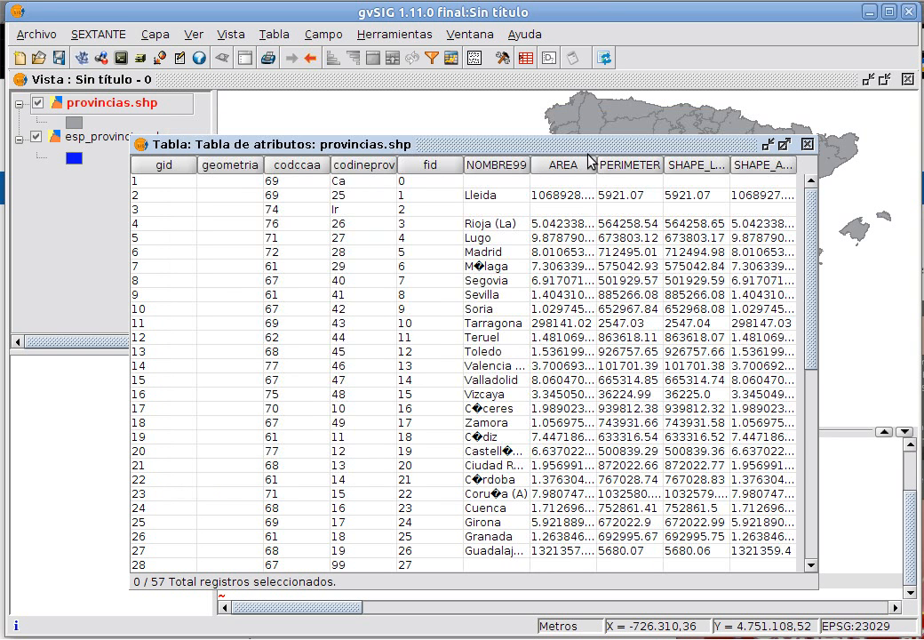
# Widen the provincias.shp attribute table, examine the Segovia record and the codineprov column alongside the imported fields, and close the table
pyautogui.moveTo(584, 148); pyautogui.dragTo(504, 135)
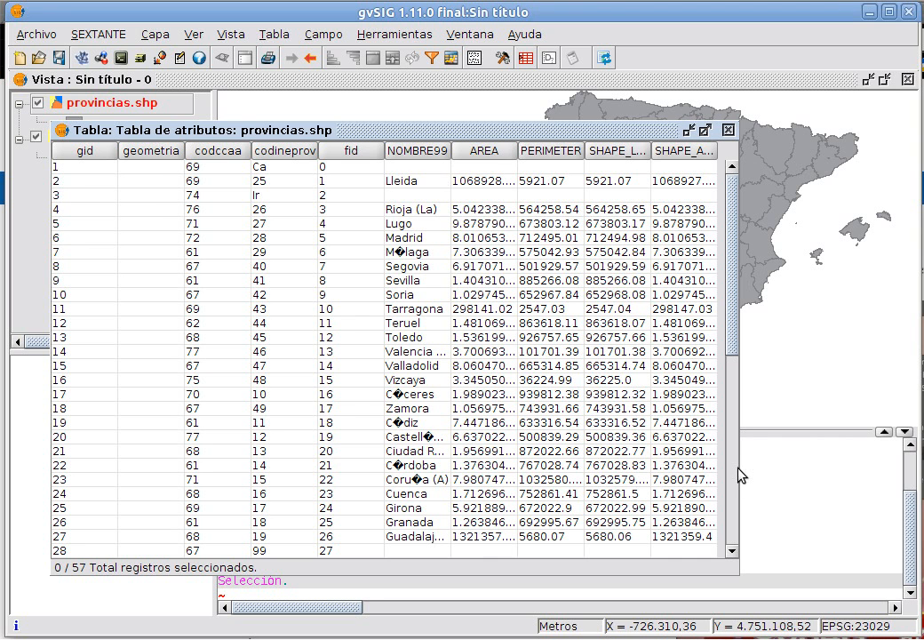
pyautogui.moveTo(738, 453); pyautogui.dragTo(835, 460)
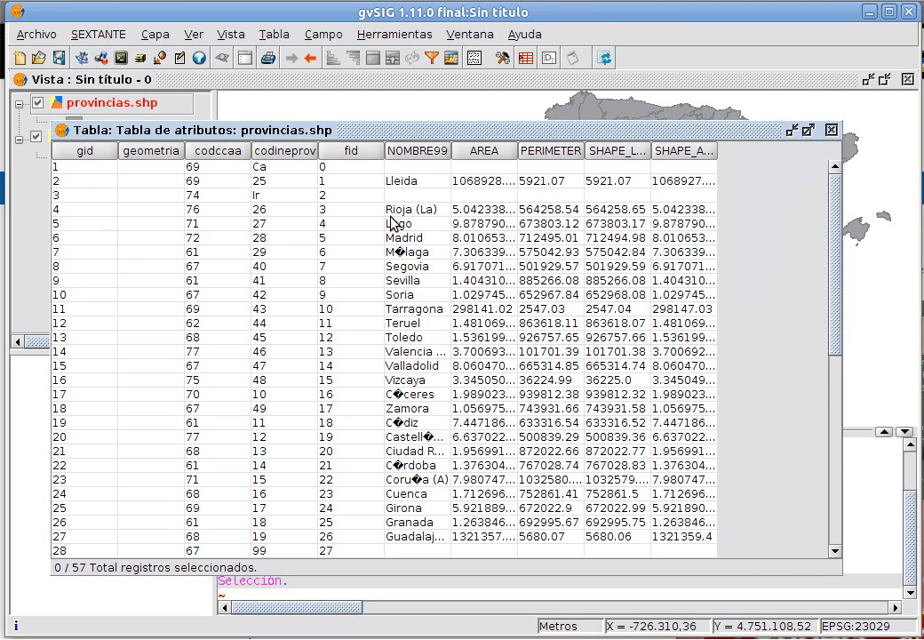
pyautogui.doubleClick(283, 266)
pyautogui.click(289, 152)
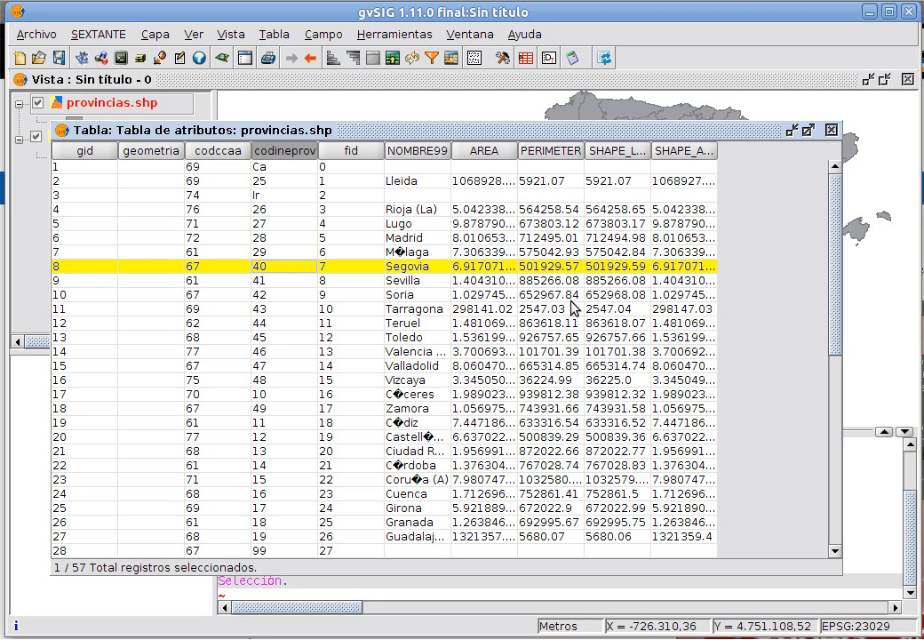
pyautogui.click(831, 129)
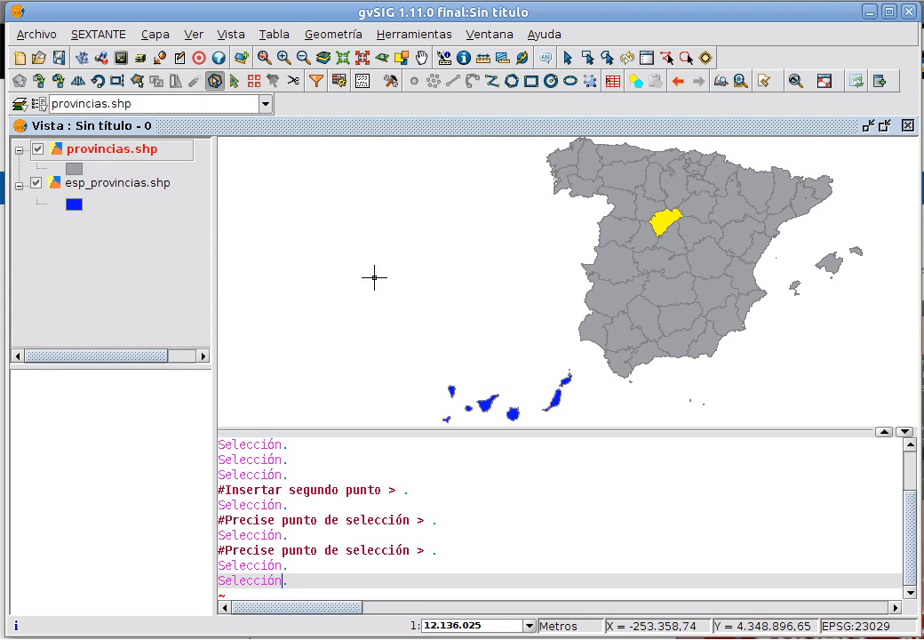
# Finish editing provincias.shp with the changes saved, check the imported fields in its attribute table and close the table
pyautogui.rightClick(112, 155)
pyautogui.click(136, 160)
pyautogui.click(432, 343)
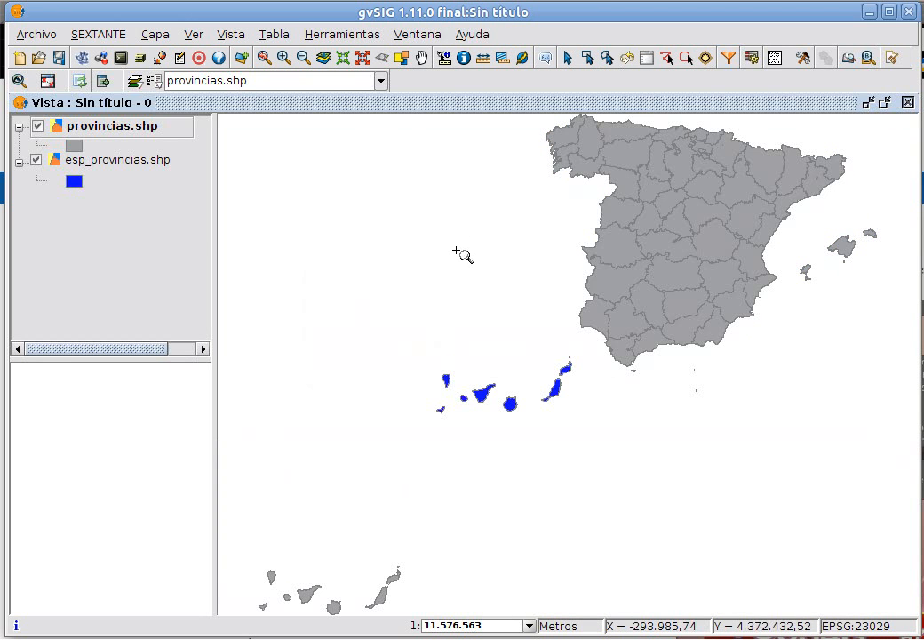
pyautogui.click(751, 58)
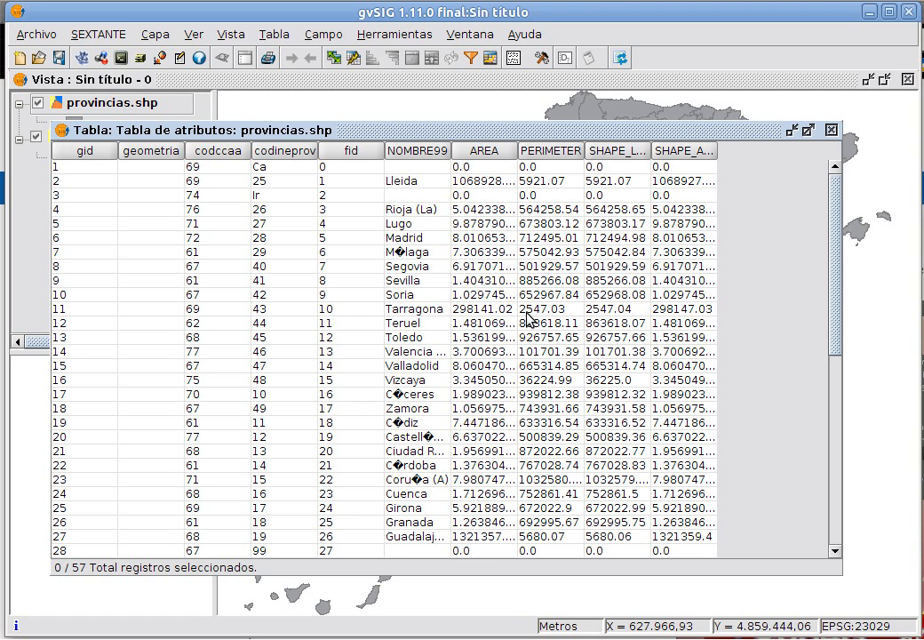
pyautogui.click(829, 131)
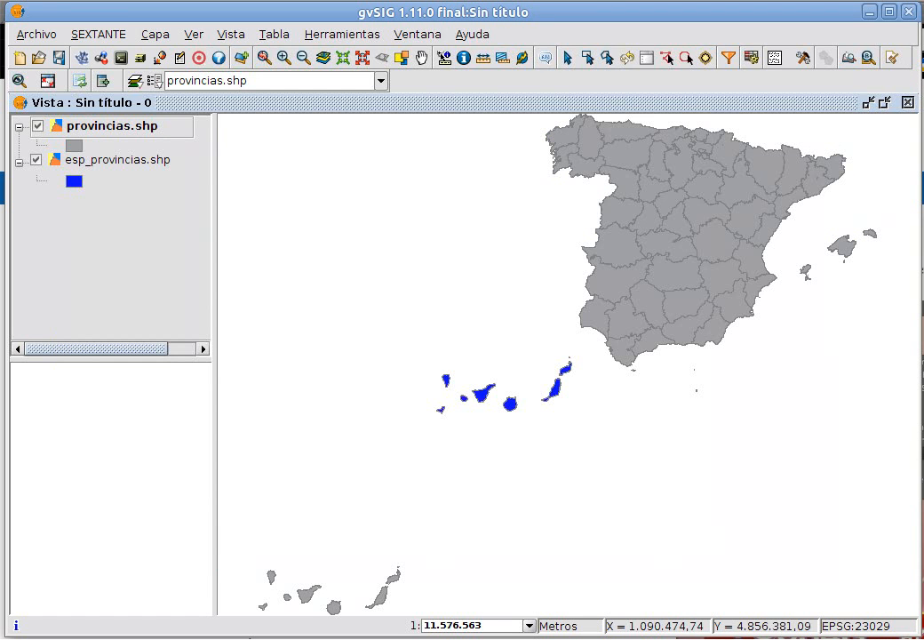